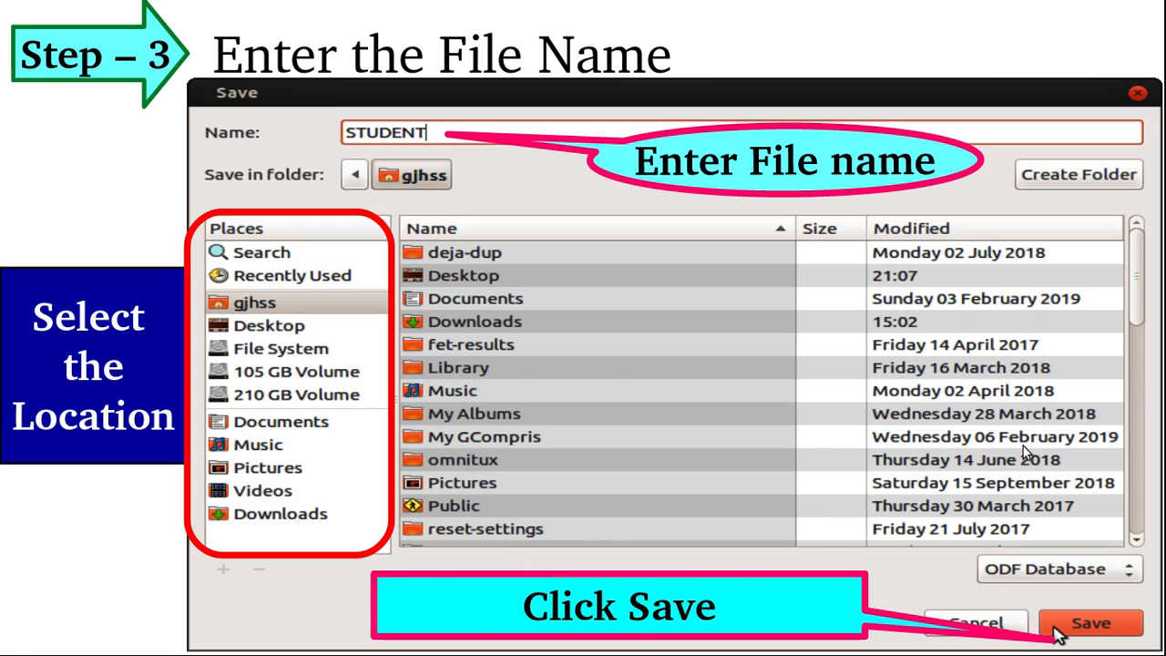
click(1084, 623)
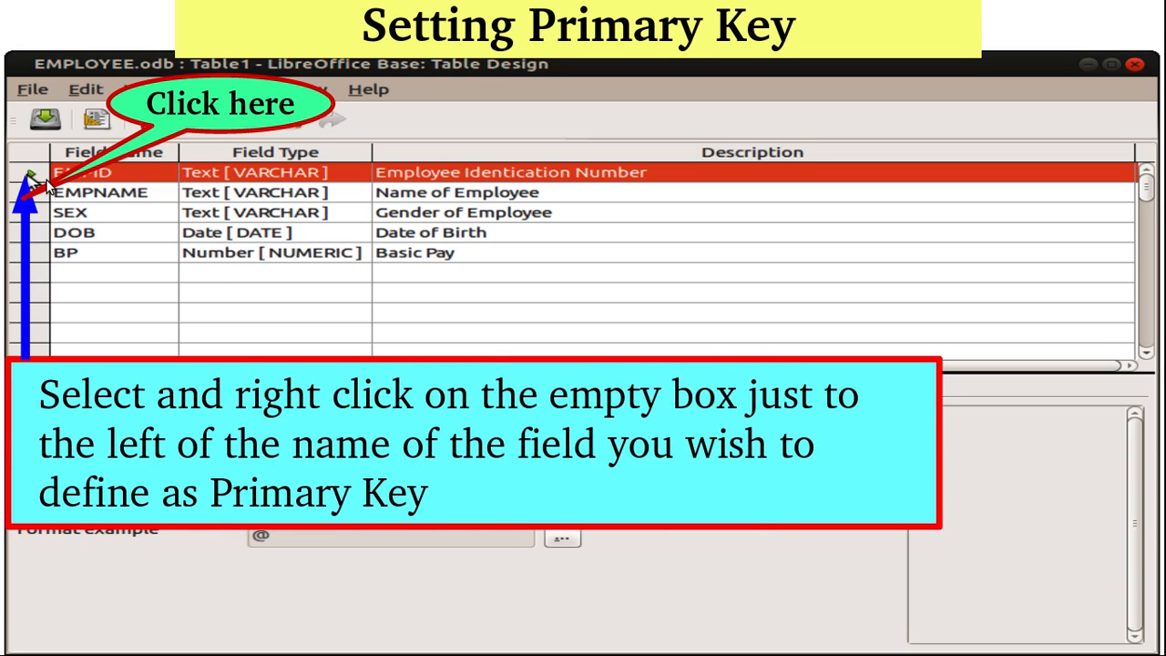
right_click(31, 178)
click(53, 271)
right_click(27, 173)
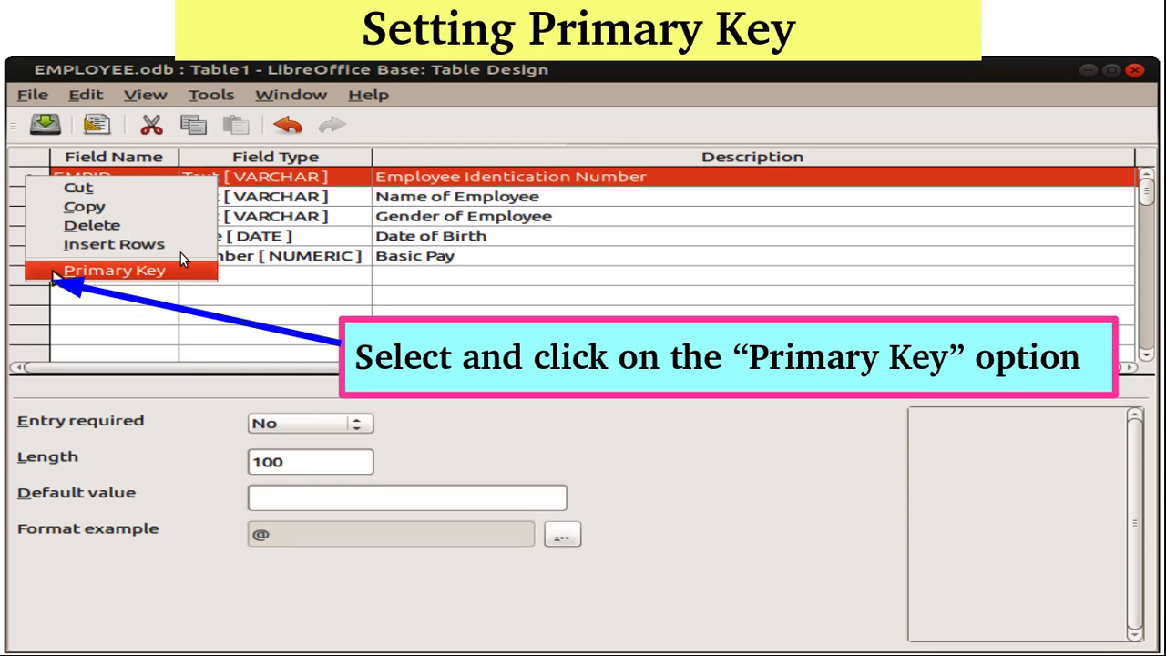
click(115, 272)
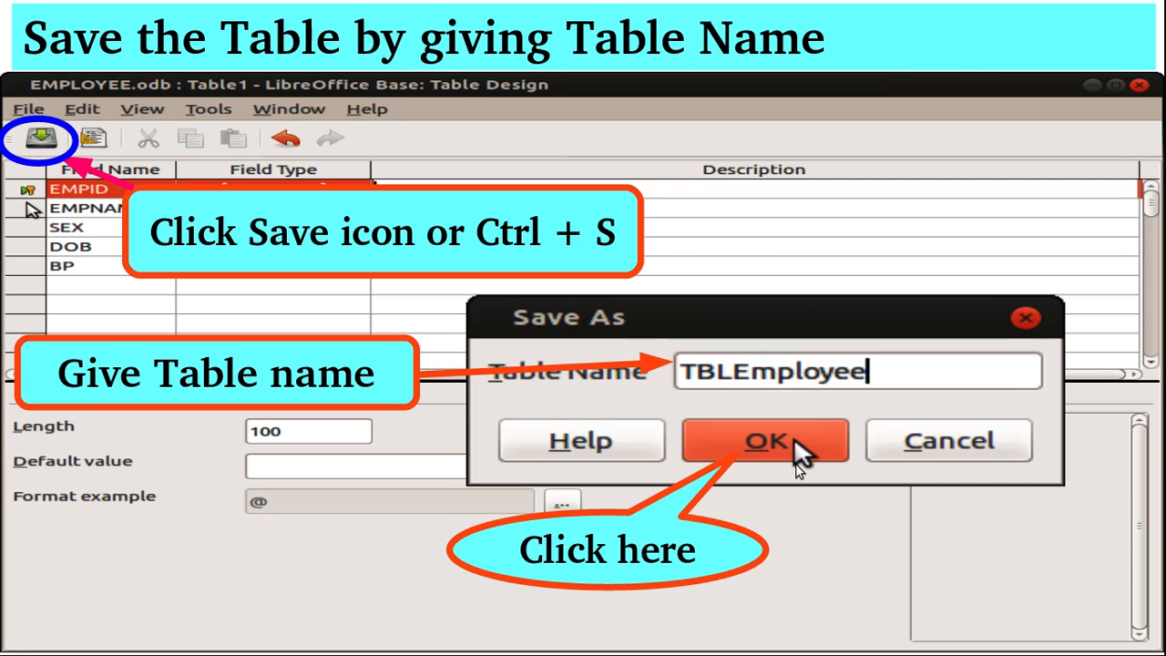
click(797, 455)
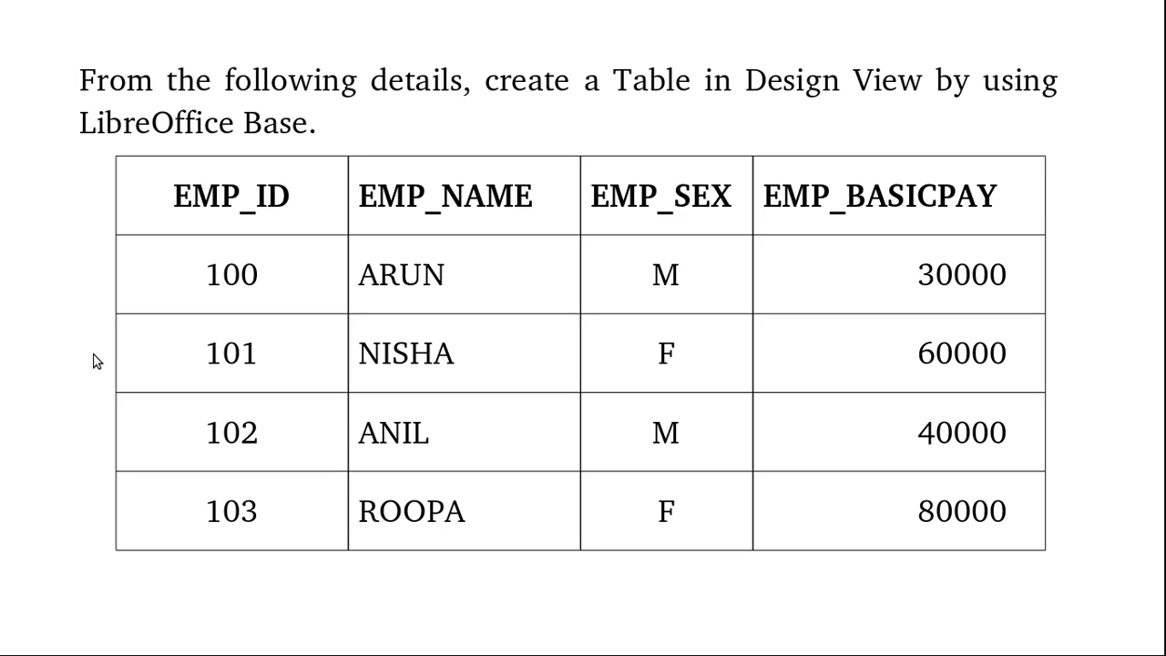
click(94, 355)
click(98, 356)
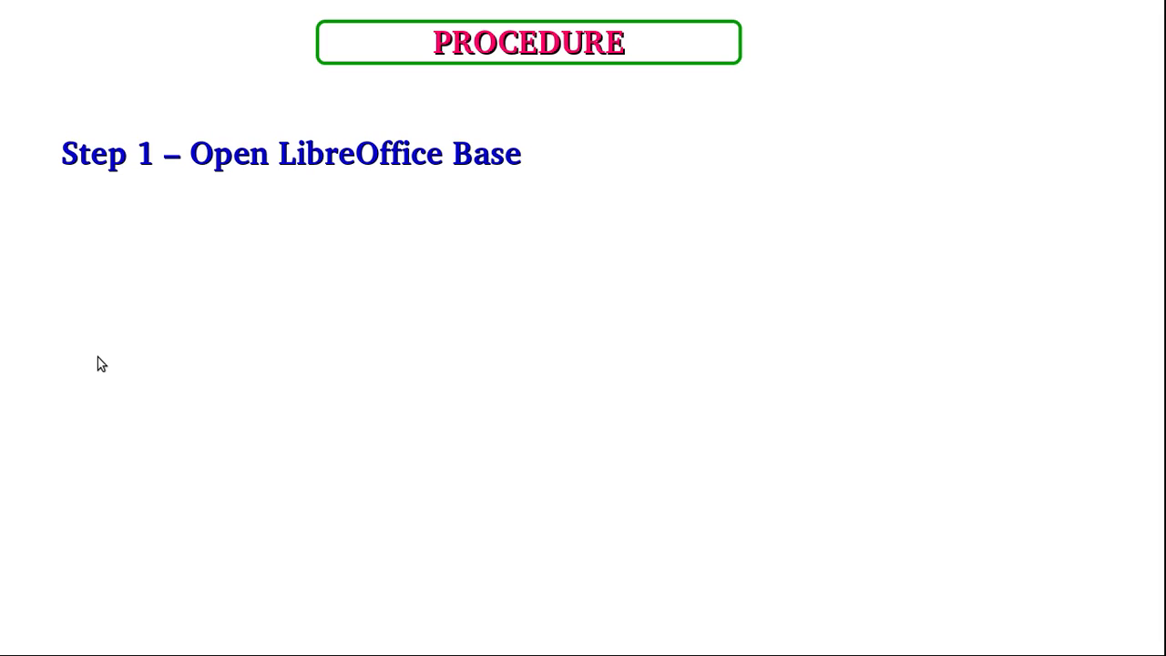
click(99, 358)
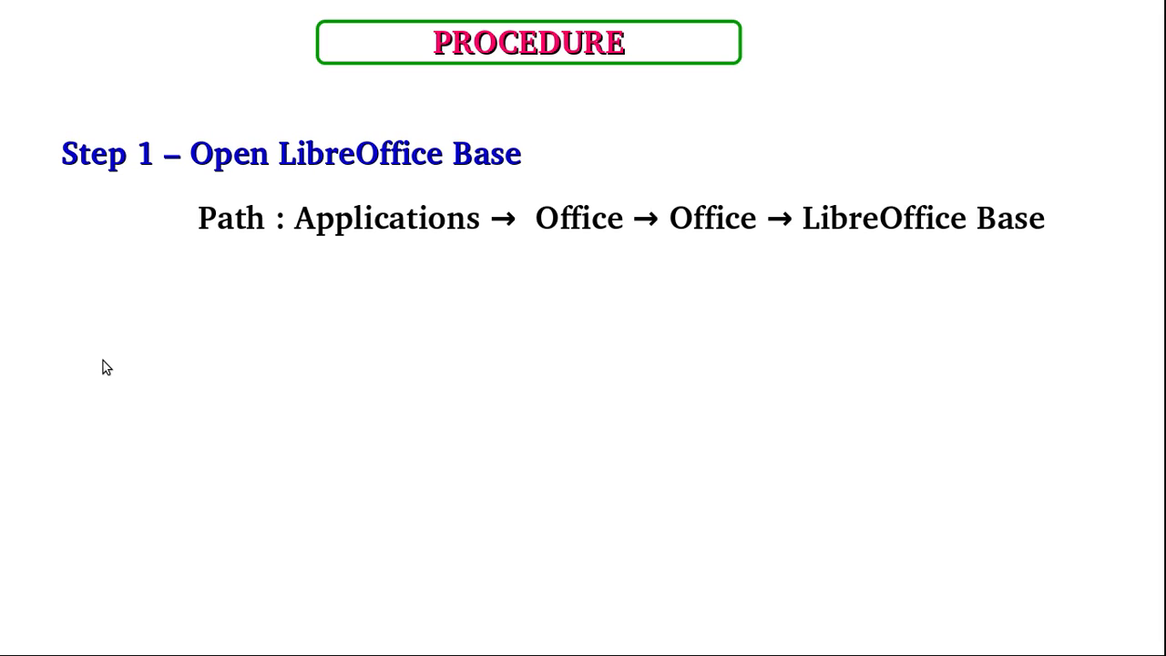
click(103, 360)
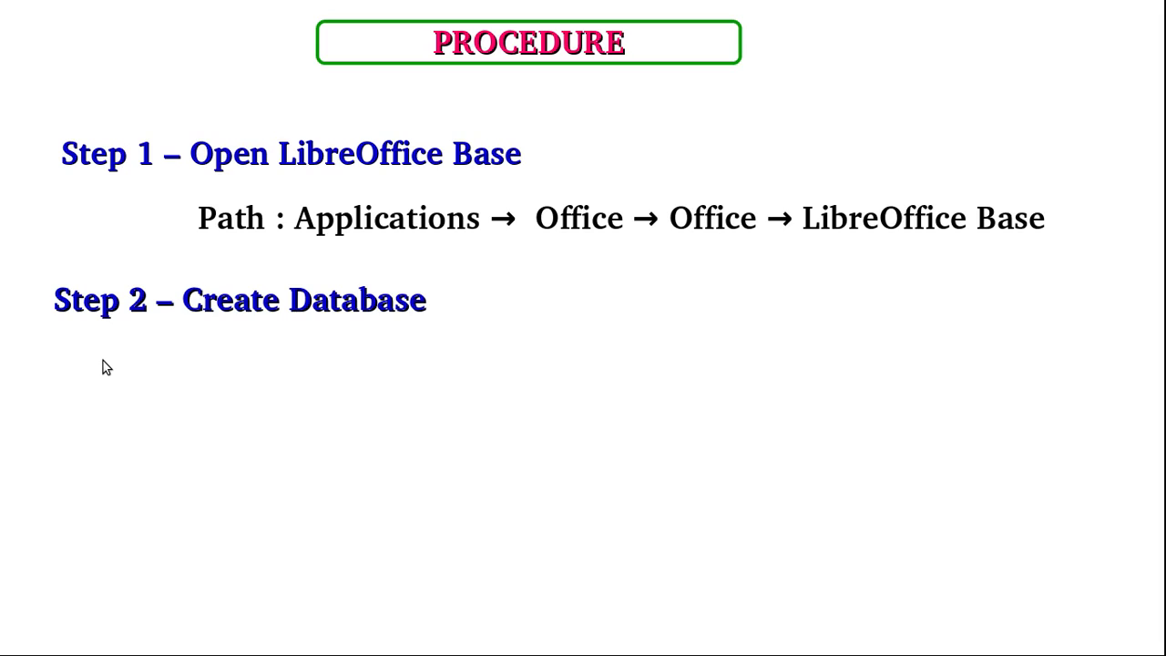
click(103, 360)
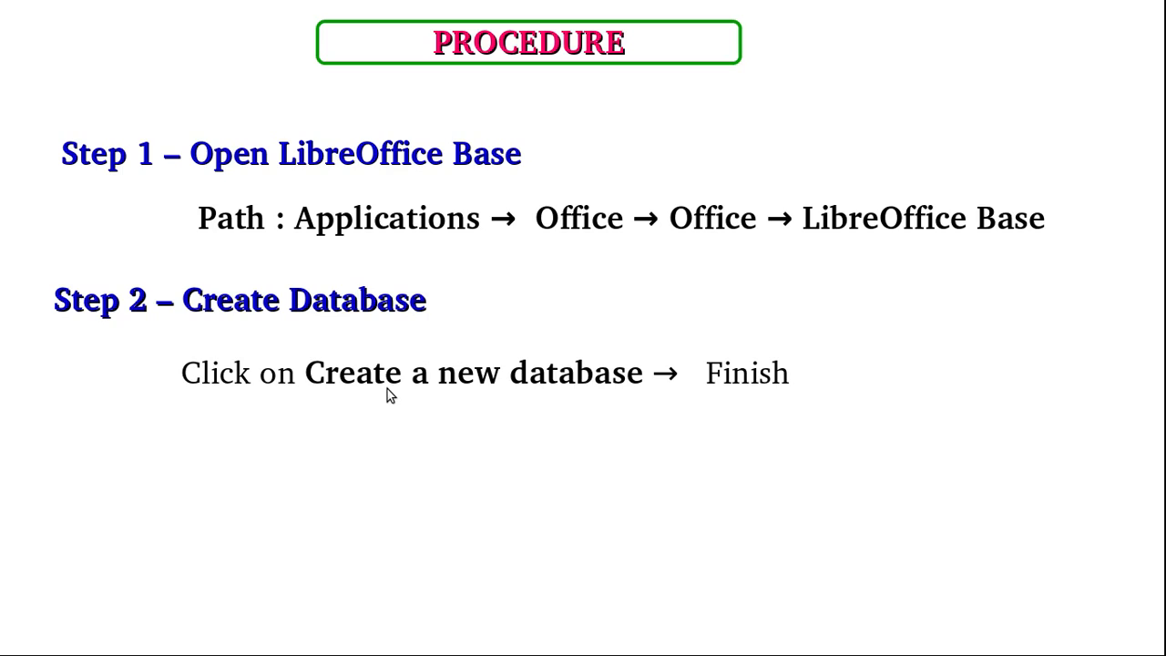
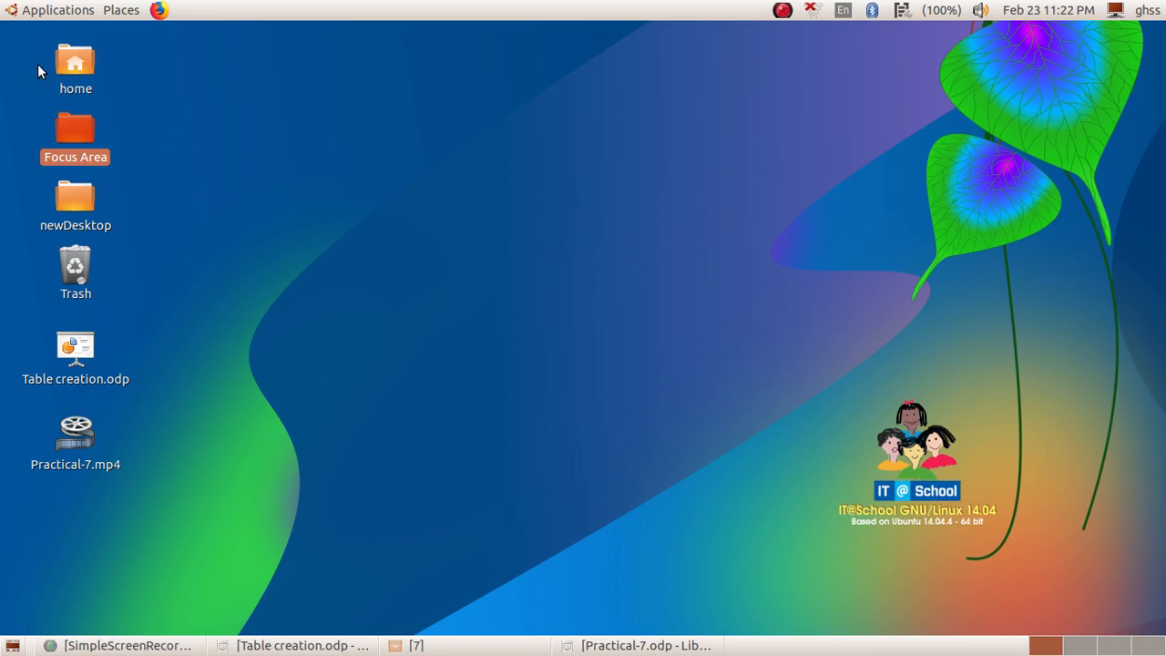
Start LibreOffice Base and create a new database with the embedded HSQLDB engine.
click(54, 11)
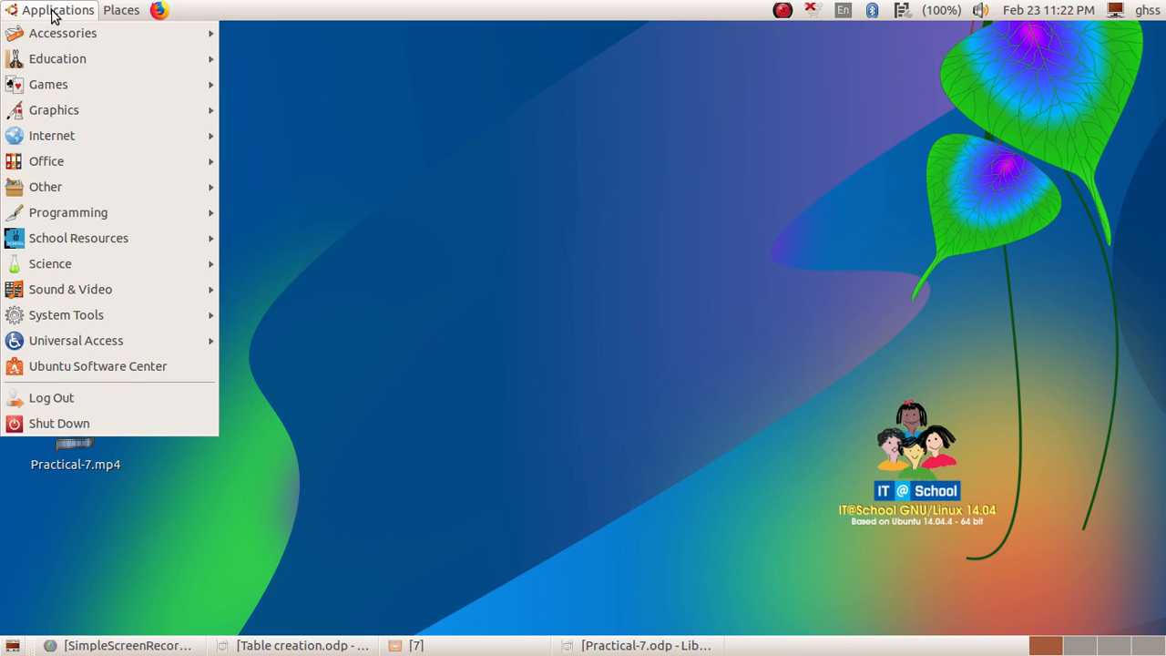
mouse_move(94, 164)
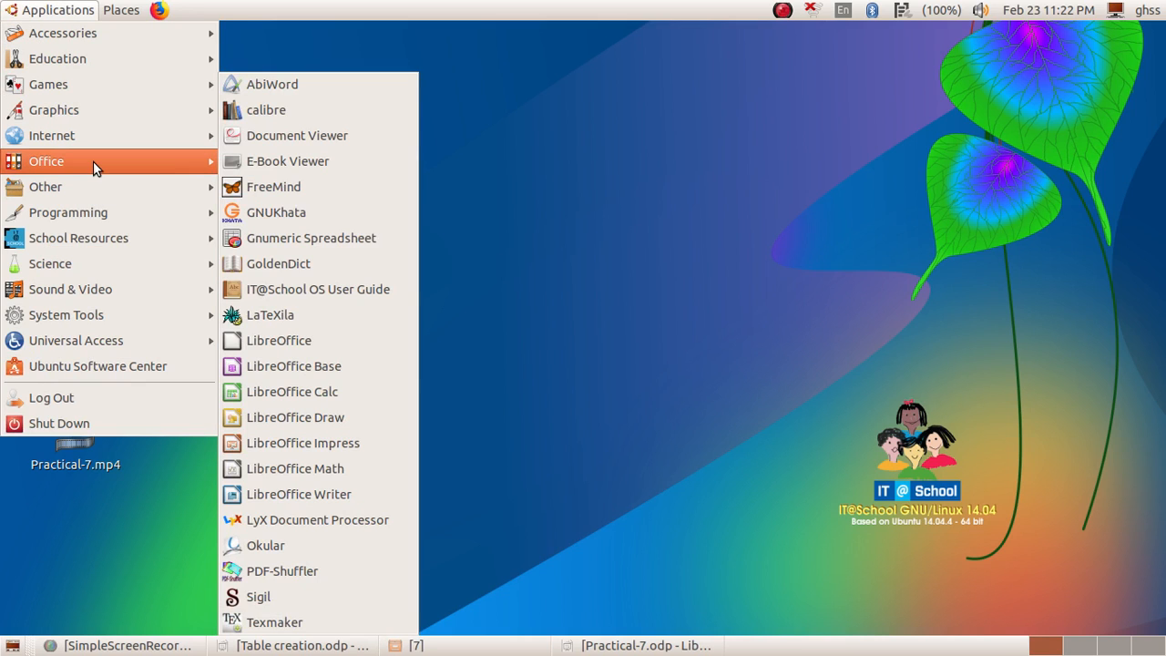
click(364, 369)
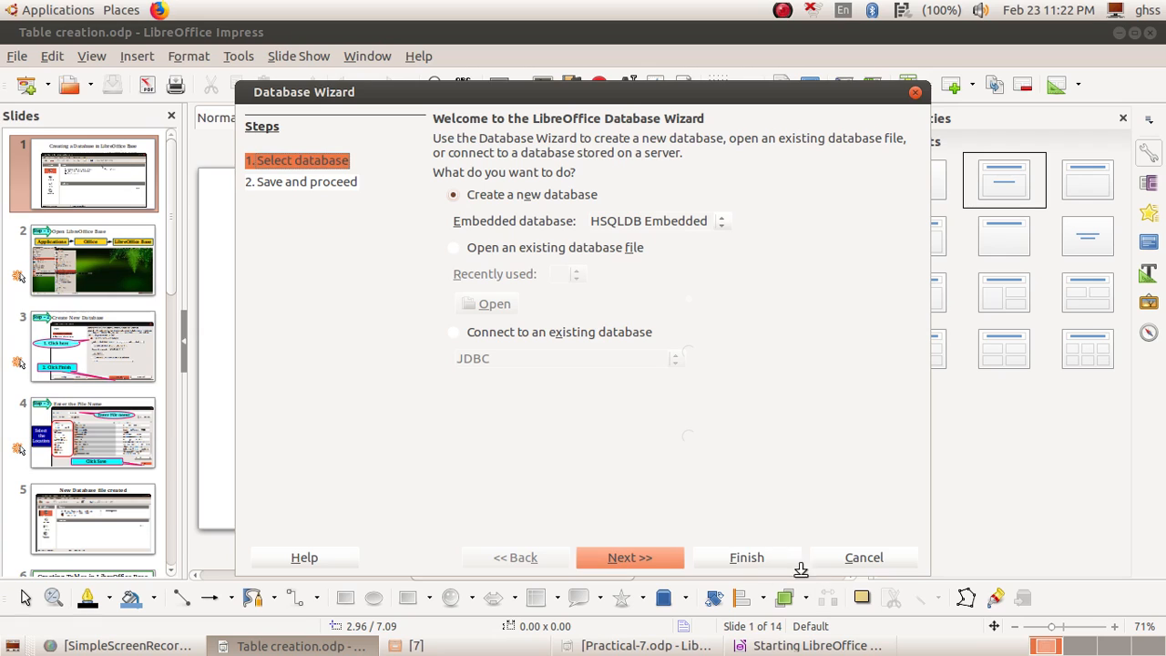
click(752, 560)
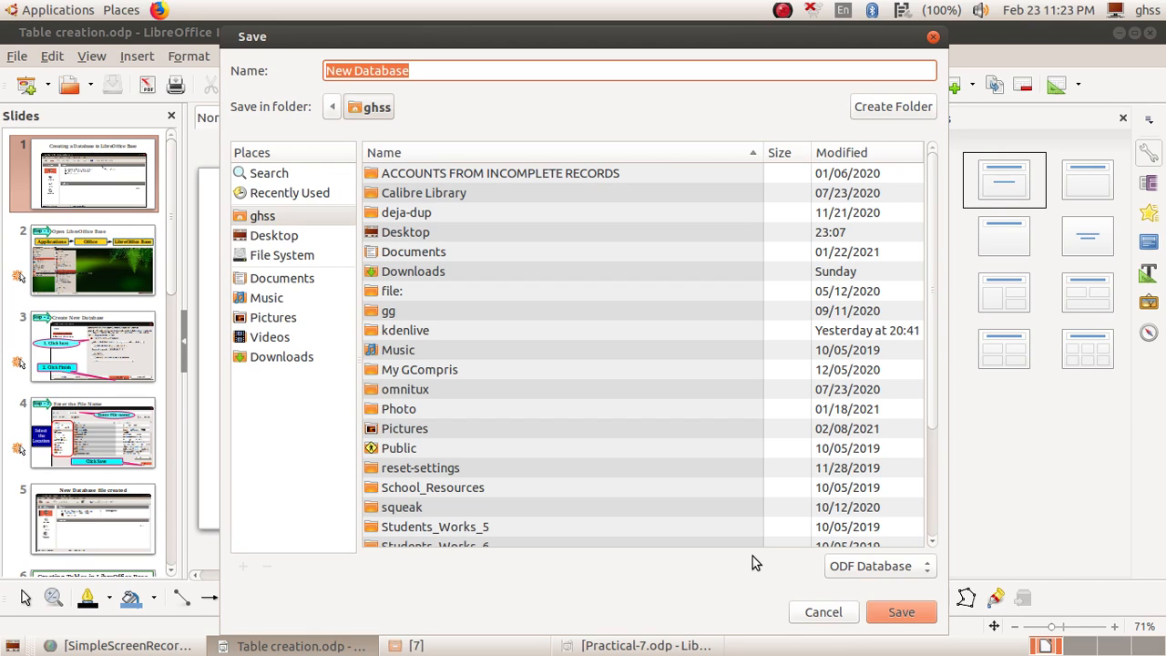
Save the new database as Emp_details in the Desktop folder.
text(e)
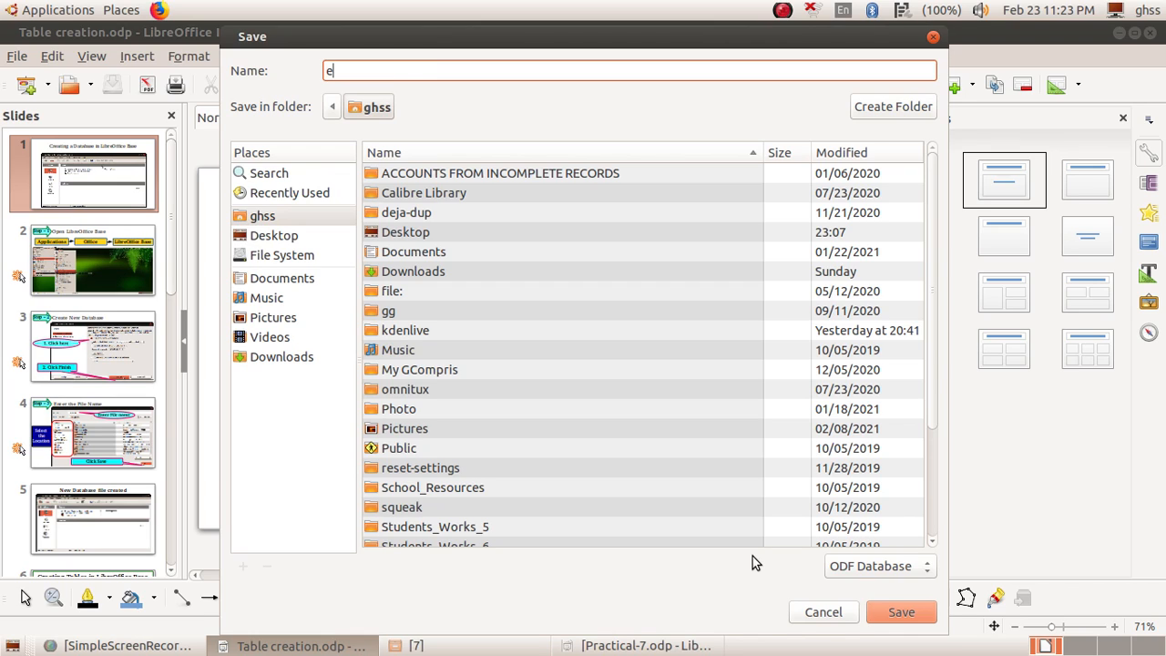
key(BackSpace)
text(Emp_details)
click(269, 236)
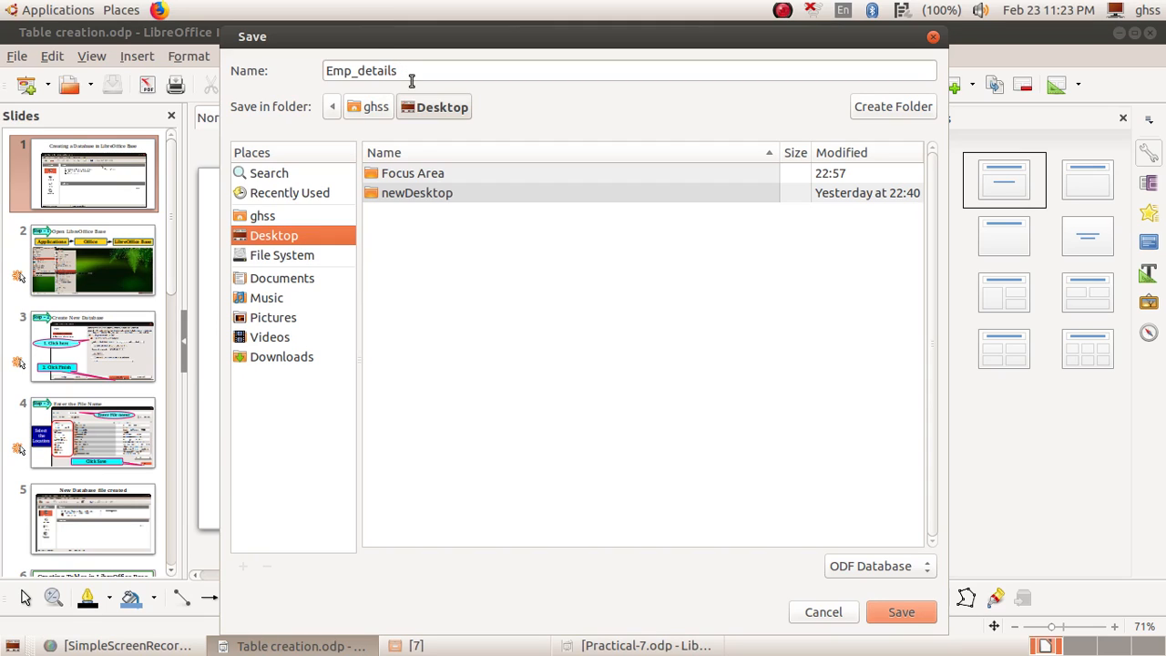
click(900, 616)
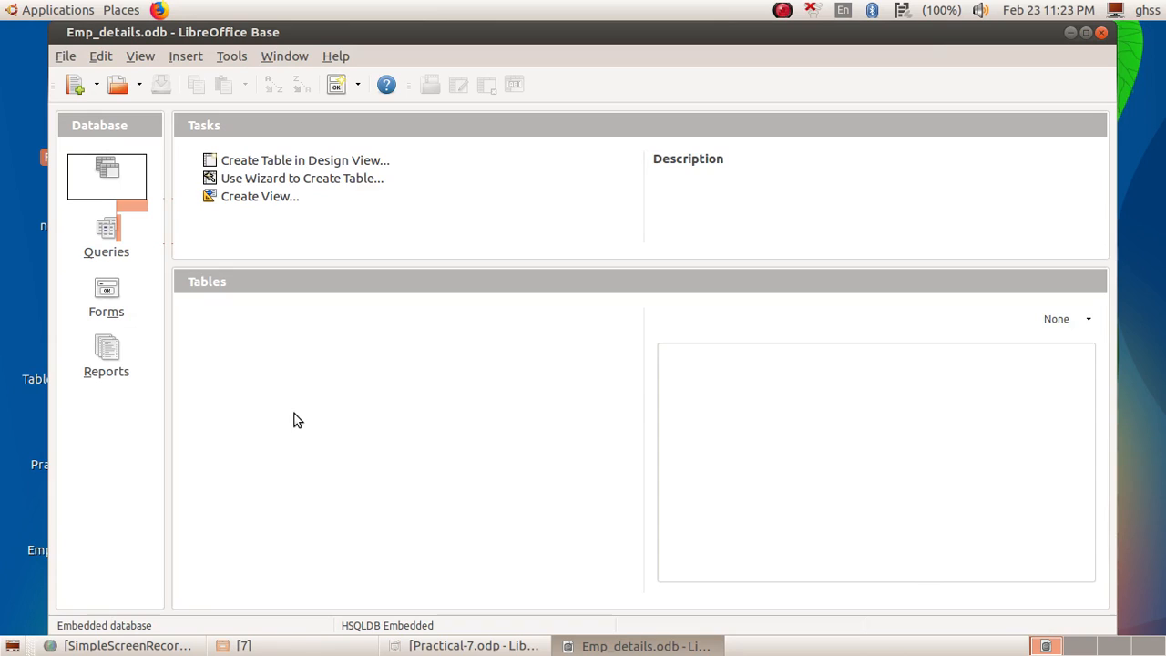
click(781, 12)
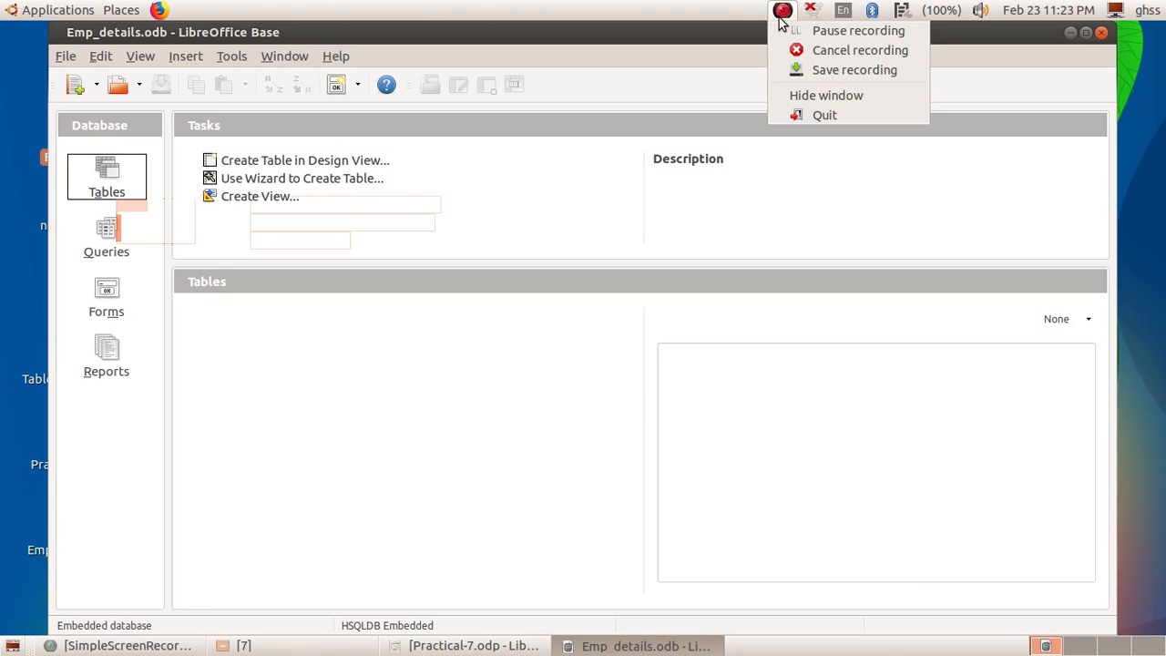
click(686, 320)
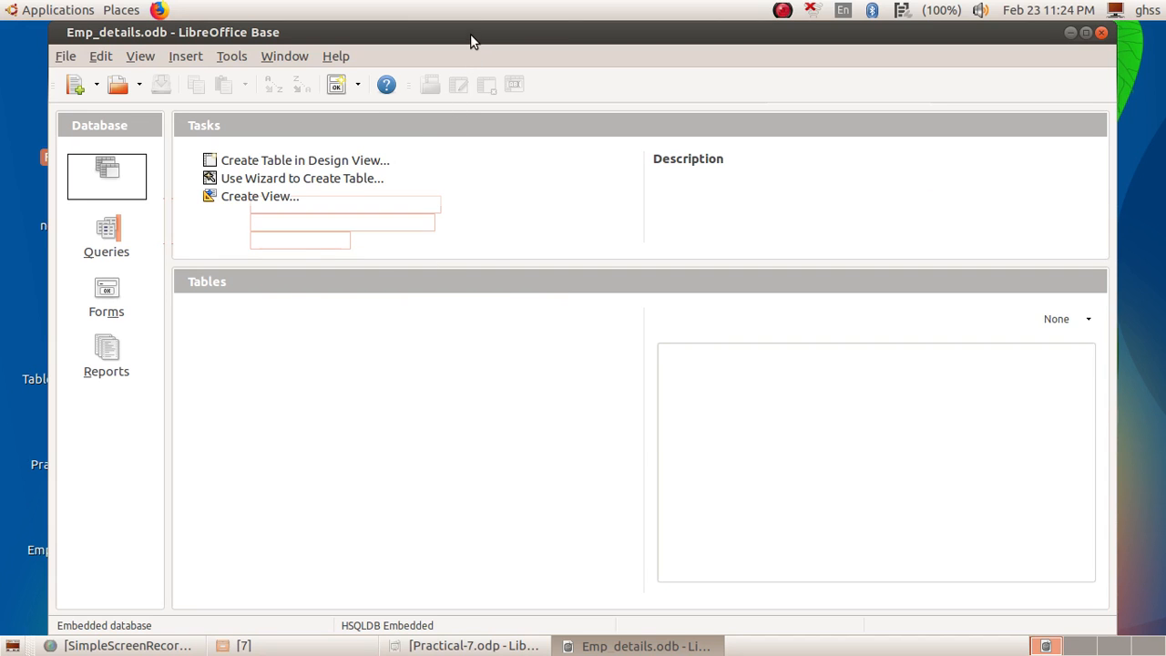
Move the database window aside to check the saved file on the desktop, and maximize the window.
drag(470, 33, 688, 101)
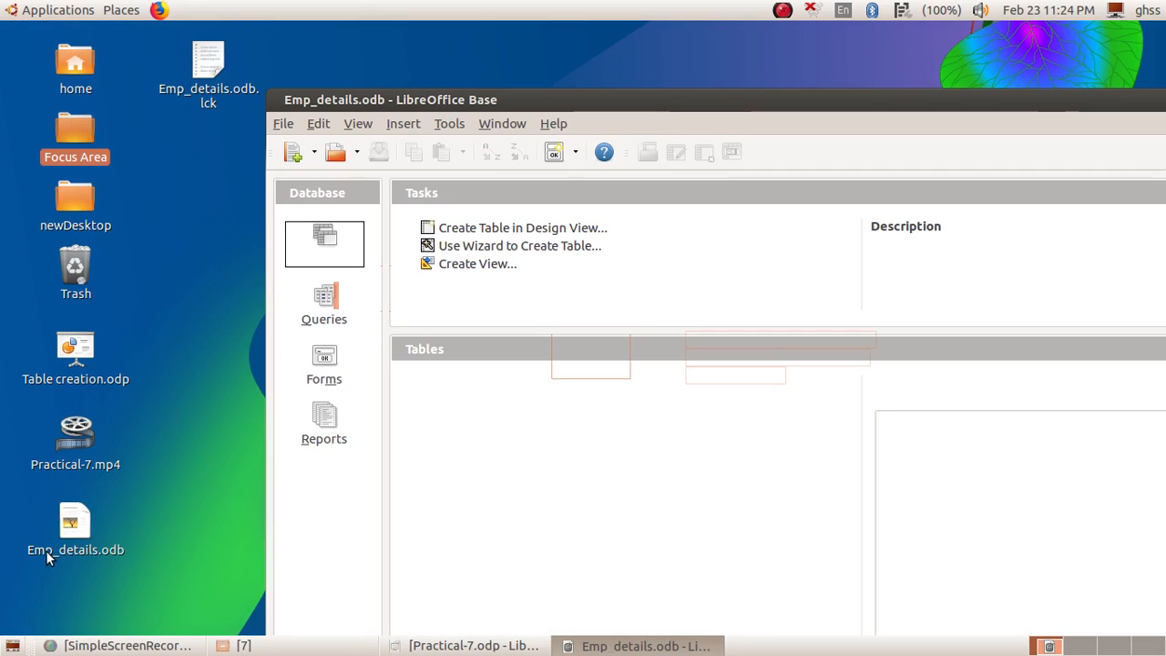
drag(558, 109, 324, 30)
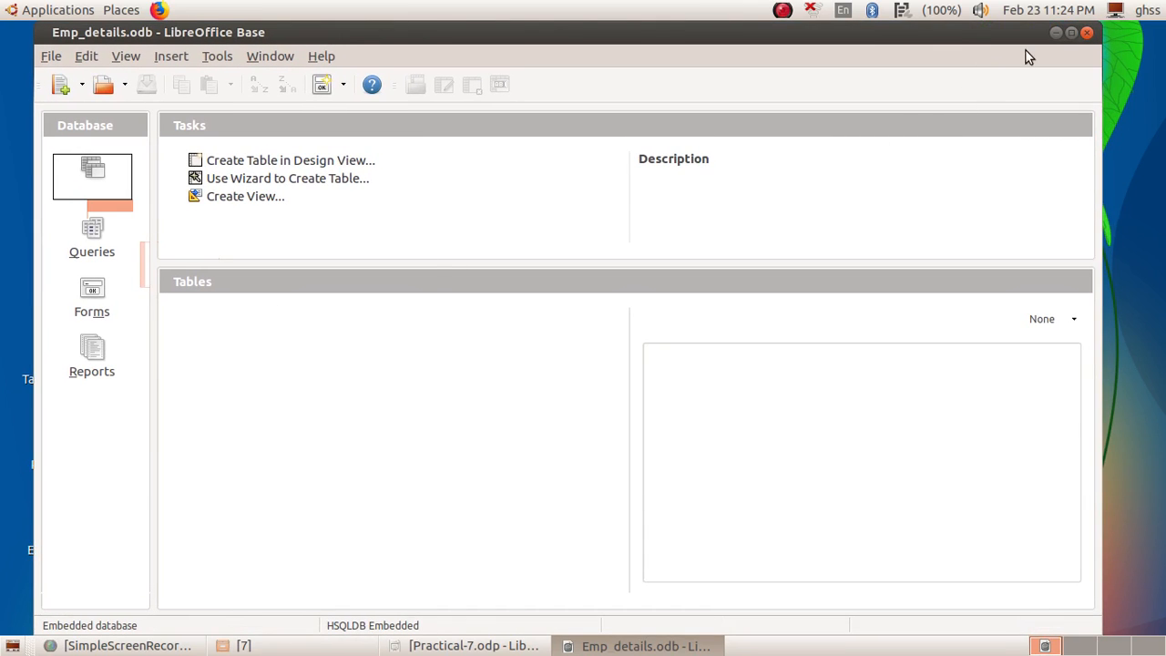
click(1071, 32)
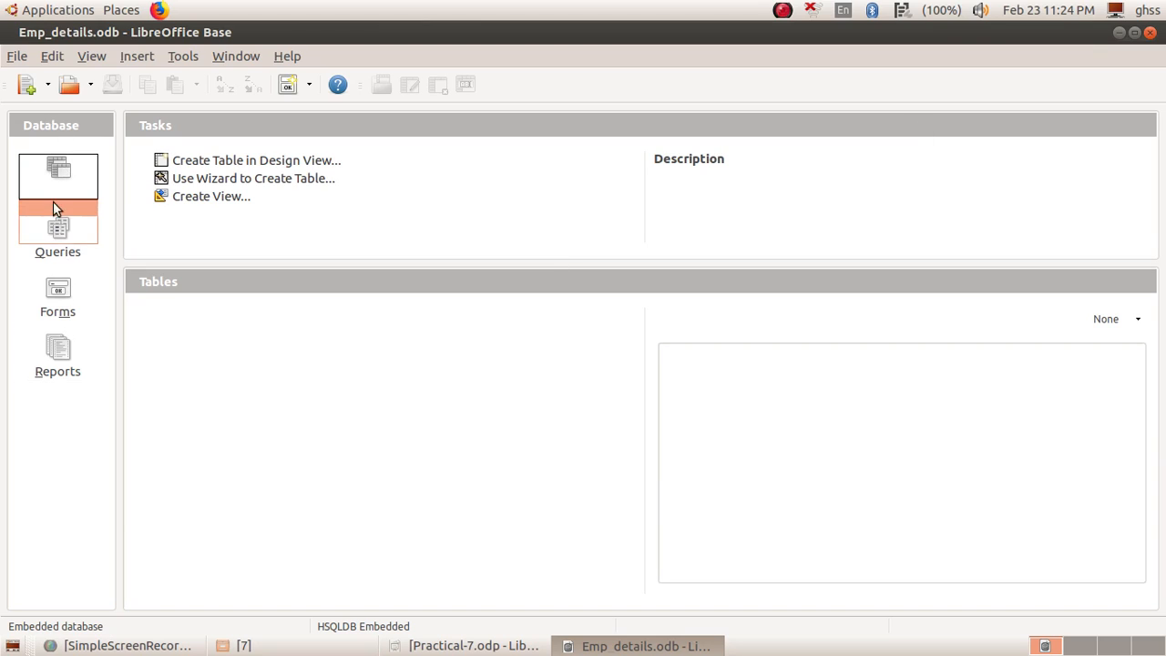
View the Queries, Forms and Reports sections of the database.
click(57, 233)
click(65, 296)
click(72, 359)
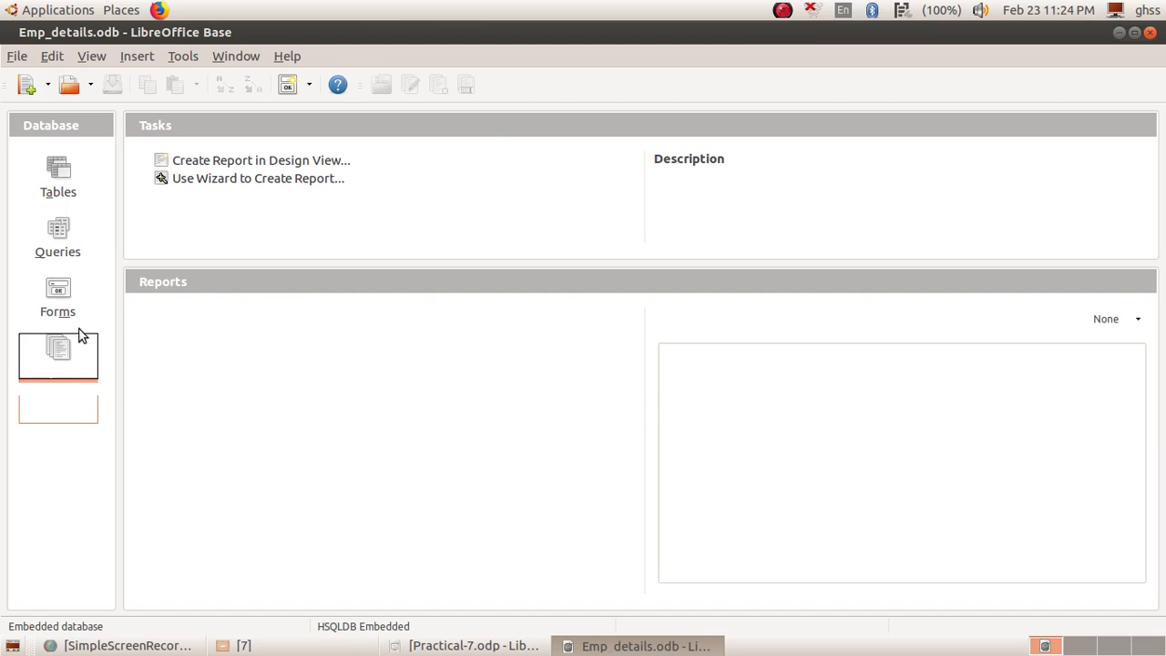
Start a new table in Design View and name its first field EMP_ID.
click(70, 178)
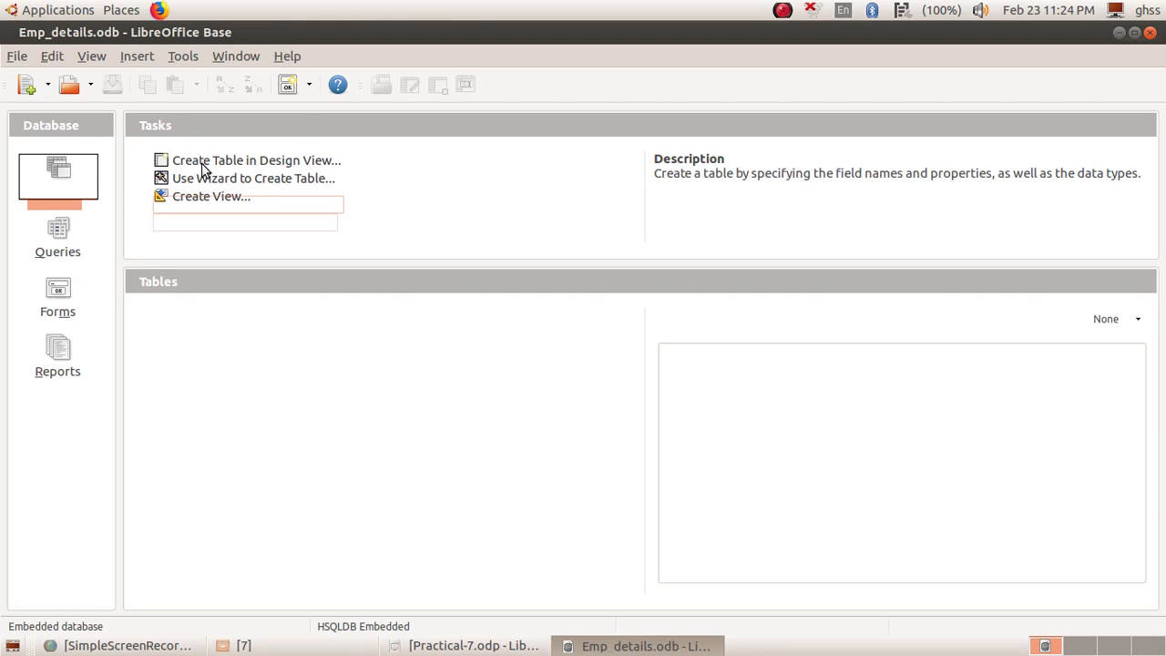
click(284, 162)
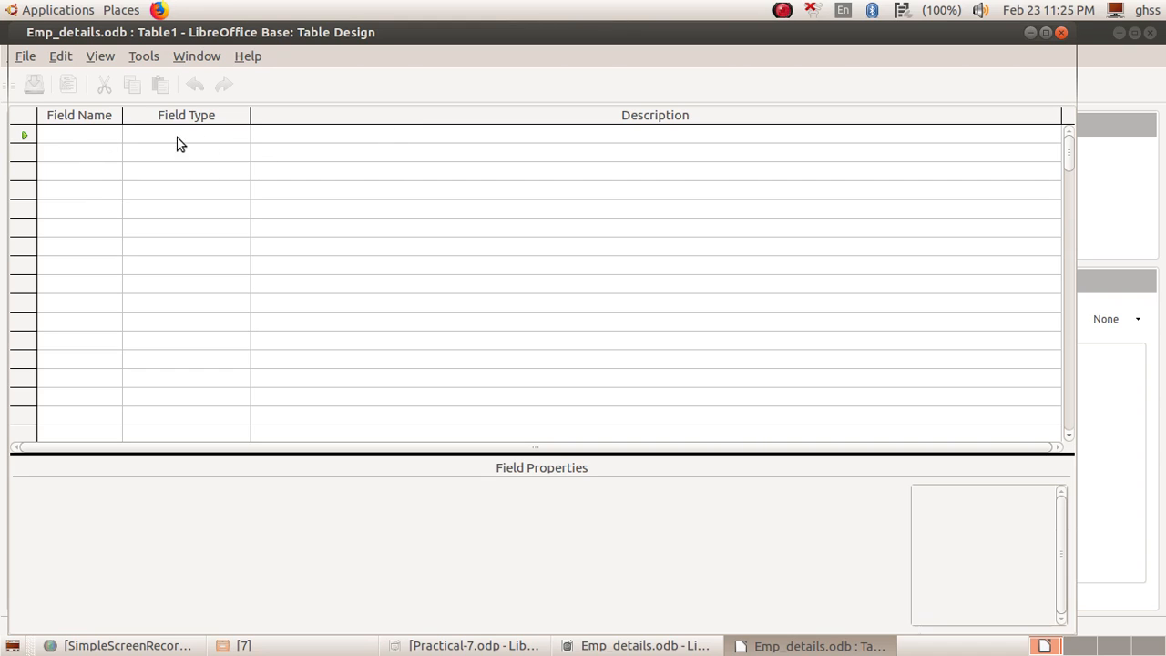
click(97, 135)
text(EMP)
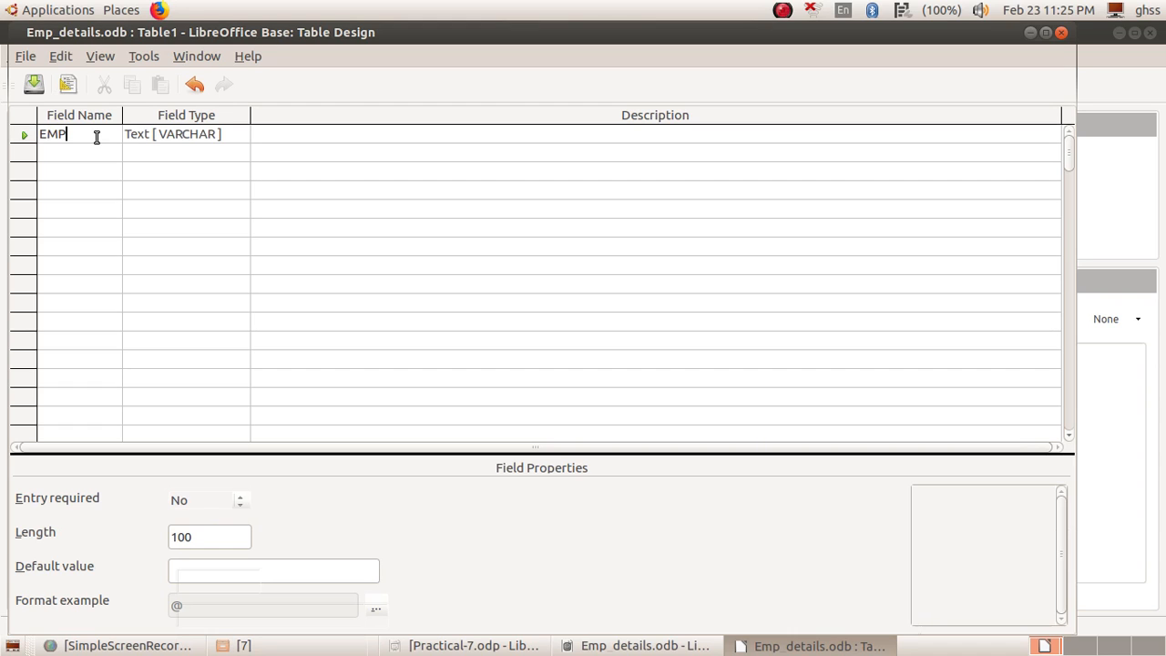
text(_ID)
key(Tab)
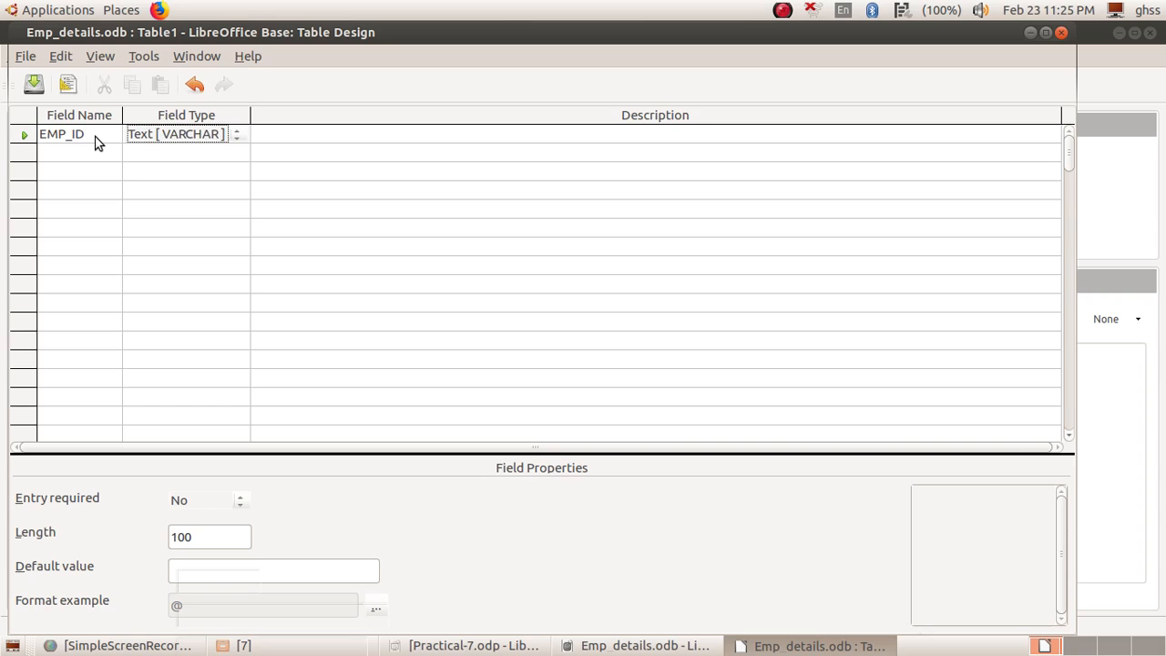
Keep Text [VARCHAR] as the field type of EMP_ID and enter the description "Employee ID".
click(233, 135)
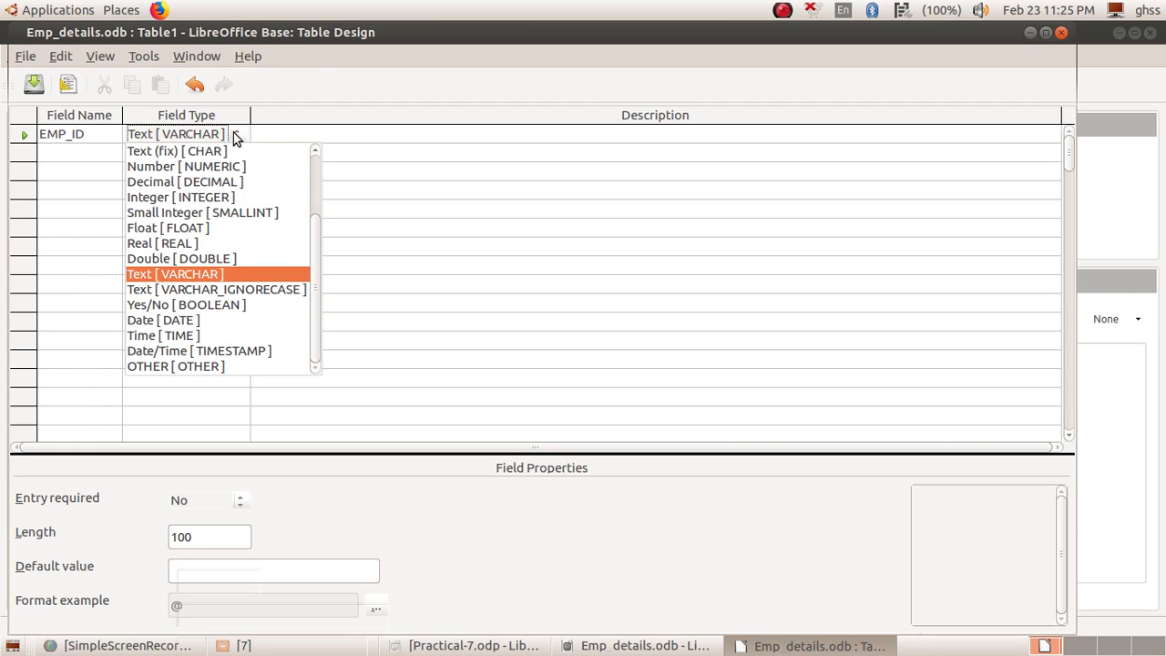
click(234, 136)
click(233, 137)
click(234, 137)
key(Tab)
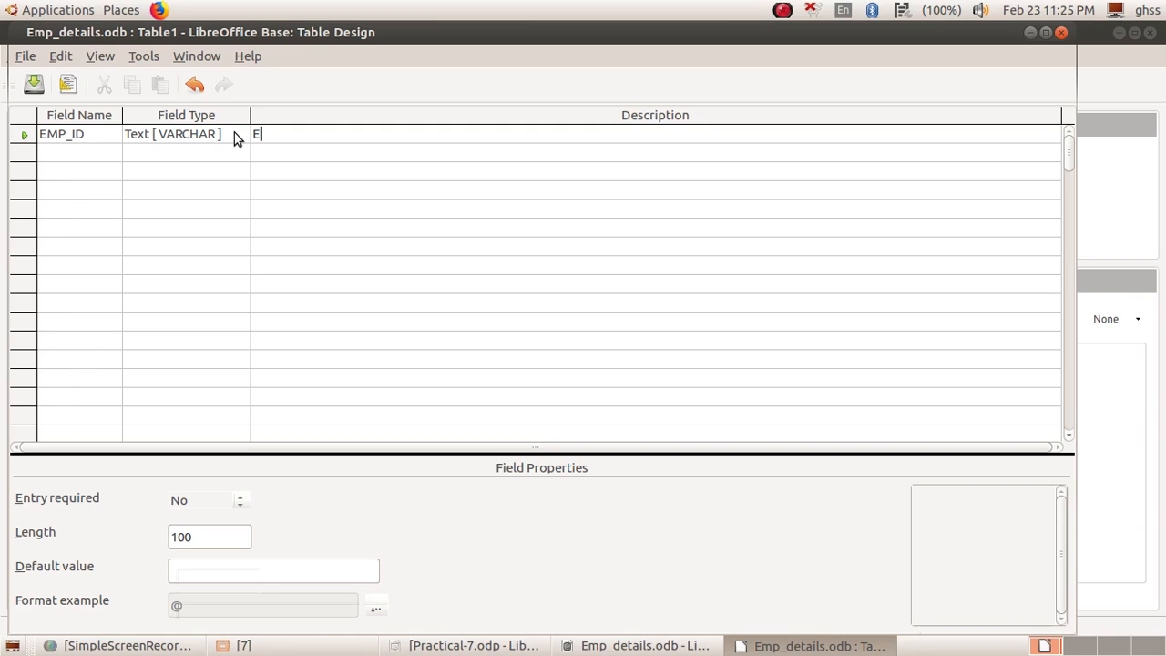
text(mplo)
text(yee ID)
key(Return)
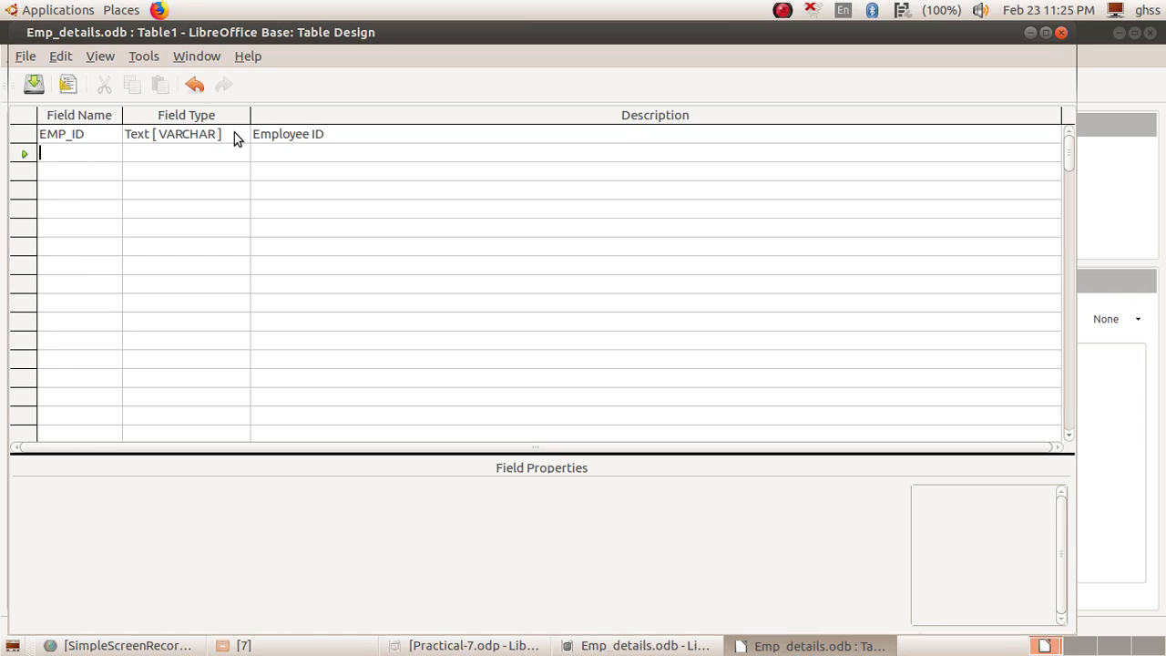
Add a second field EMP_NAME of type Text [VARCHAR] with the description "Employee Name".
text(EMP)
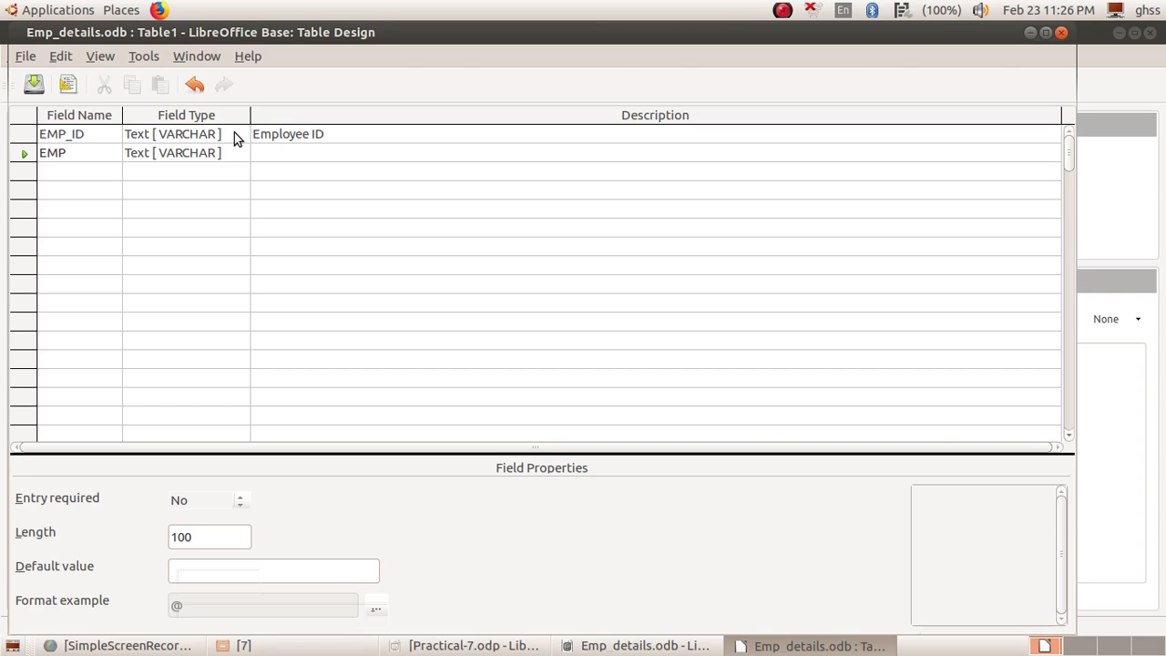
text(_NAME)
key(Tab)
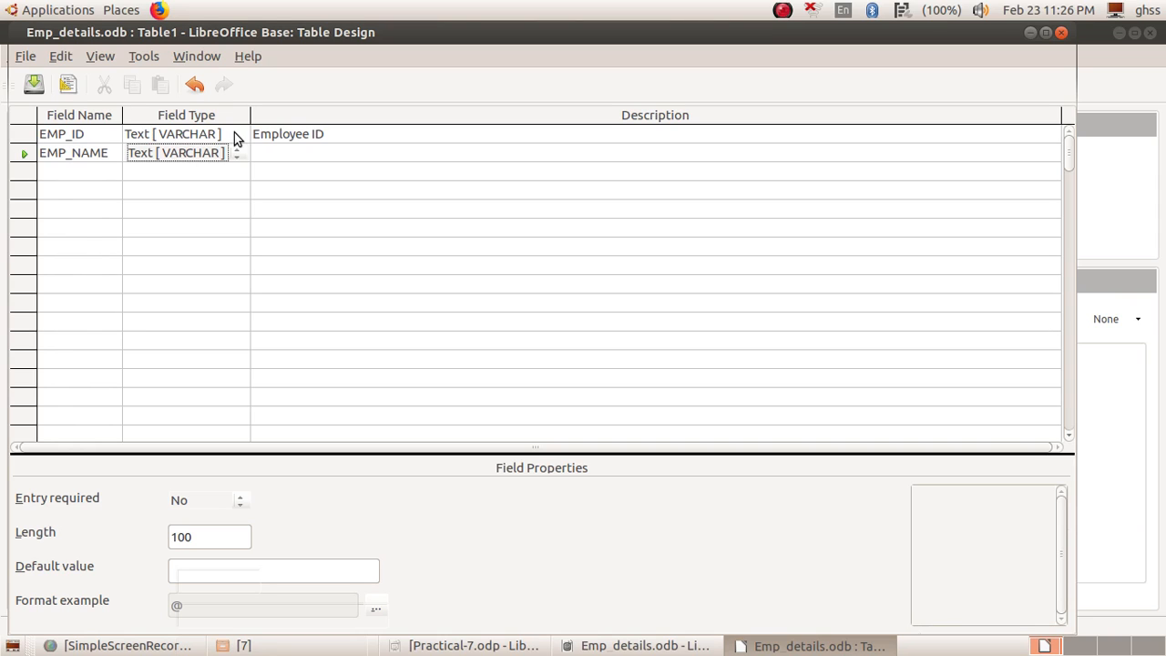
key(Tab)
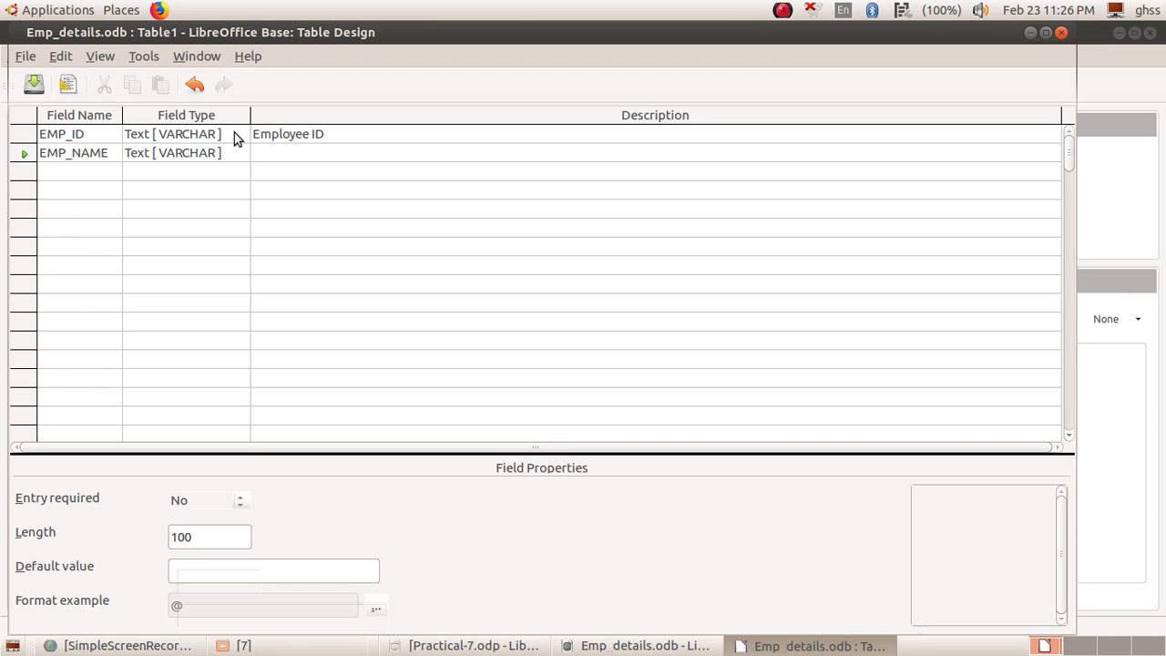
text(Employee Name)
key(Return)
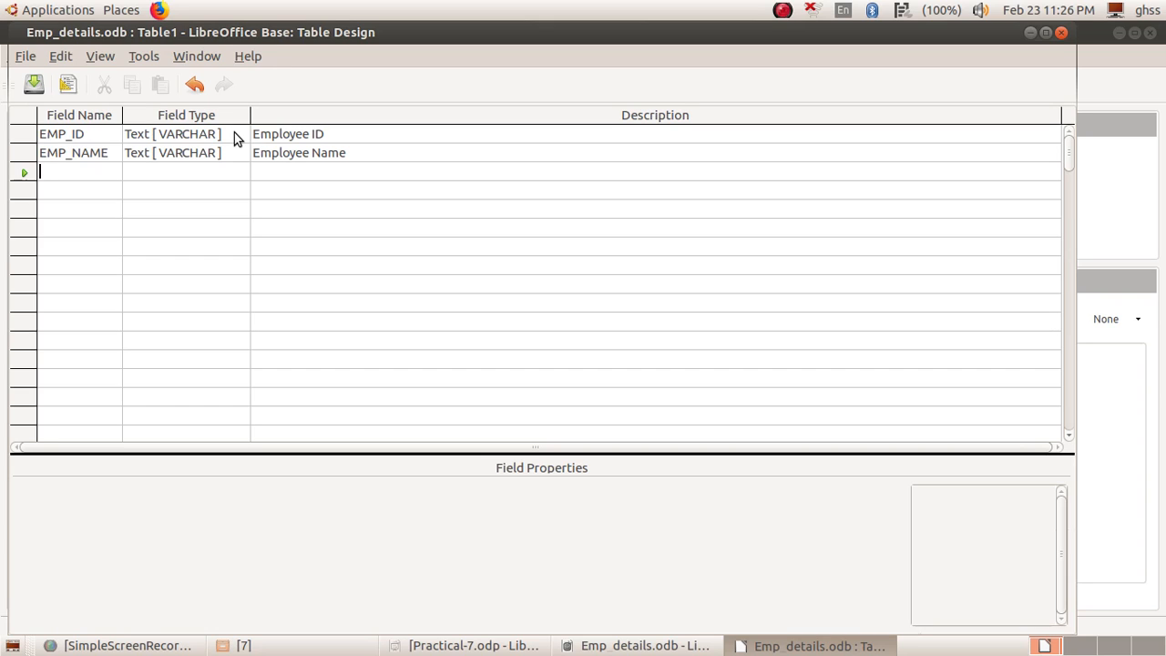
Add a third field EMP_SEX of type Text [VARCHAR] with the description "Employee Sex".
text(EMP)
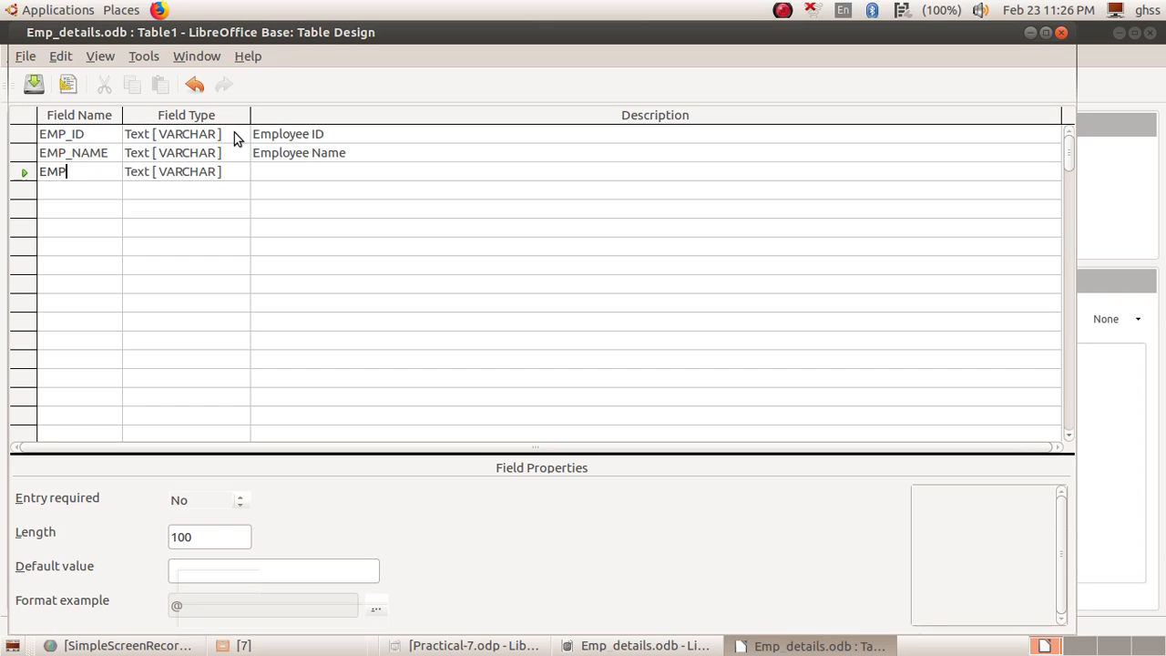
text(_SEX)
key(Tab)
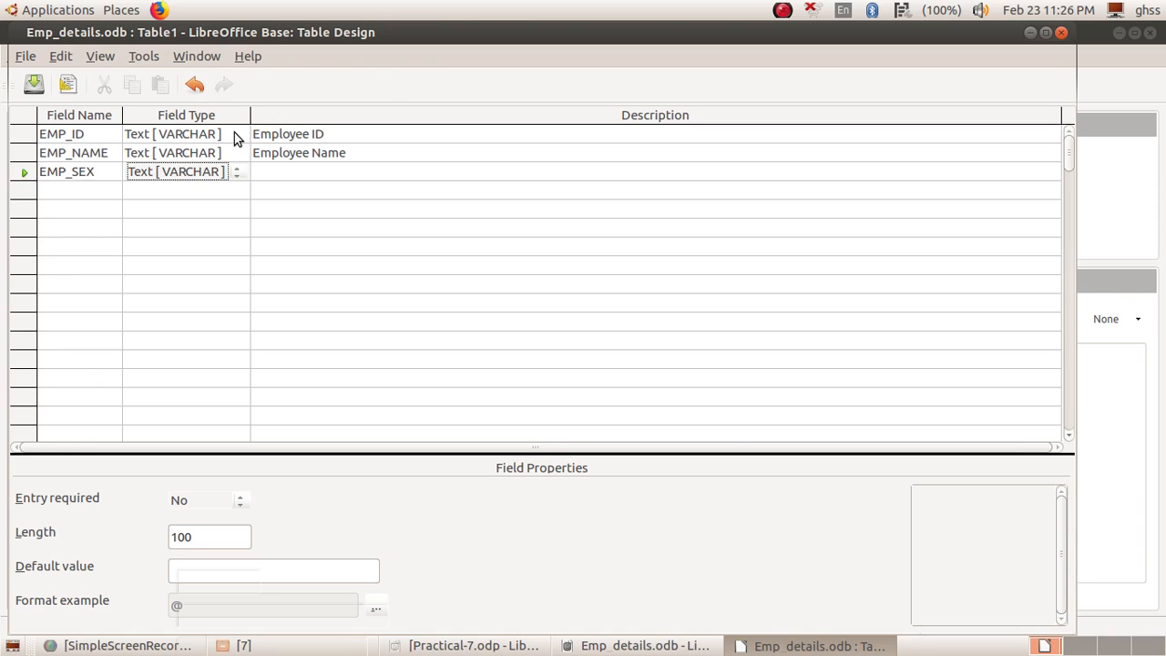
key(Tab)
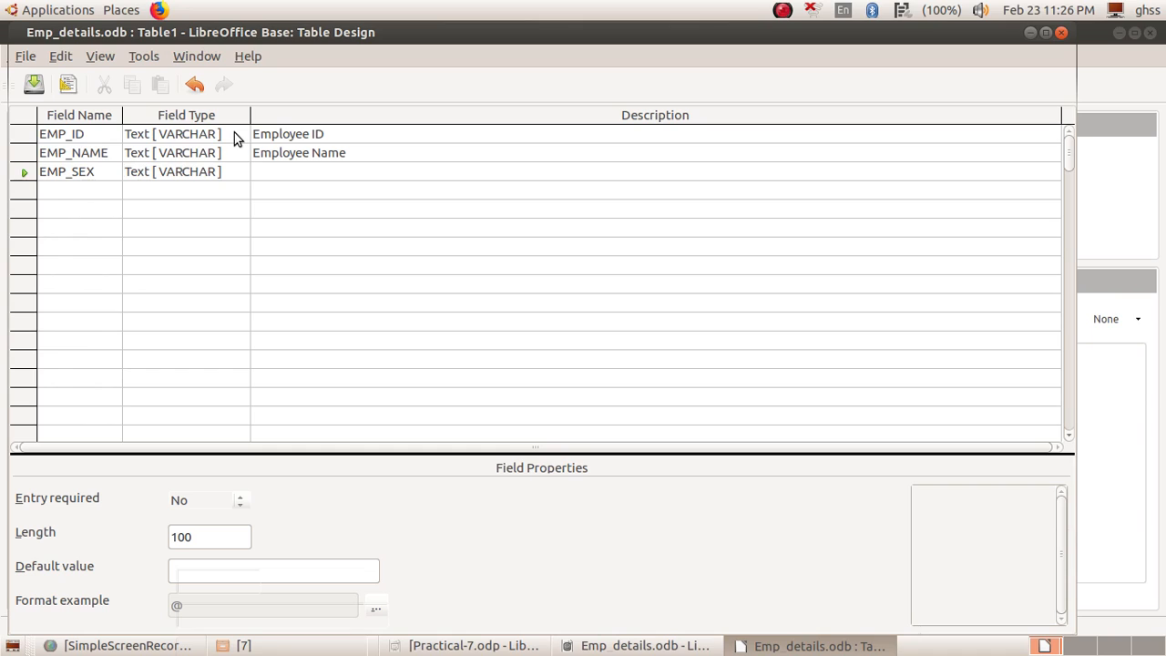
text(Employee Sex)
key(Return)
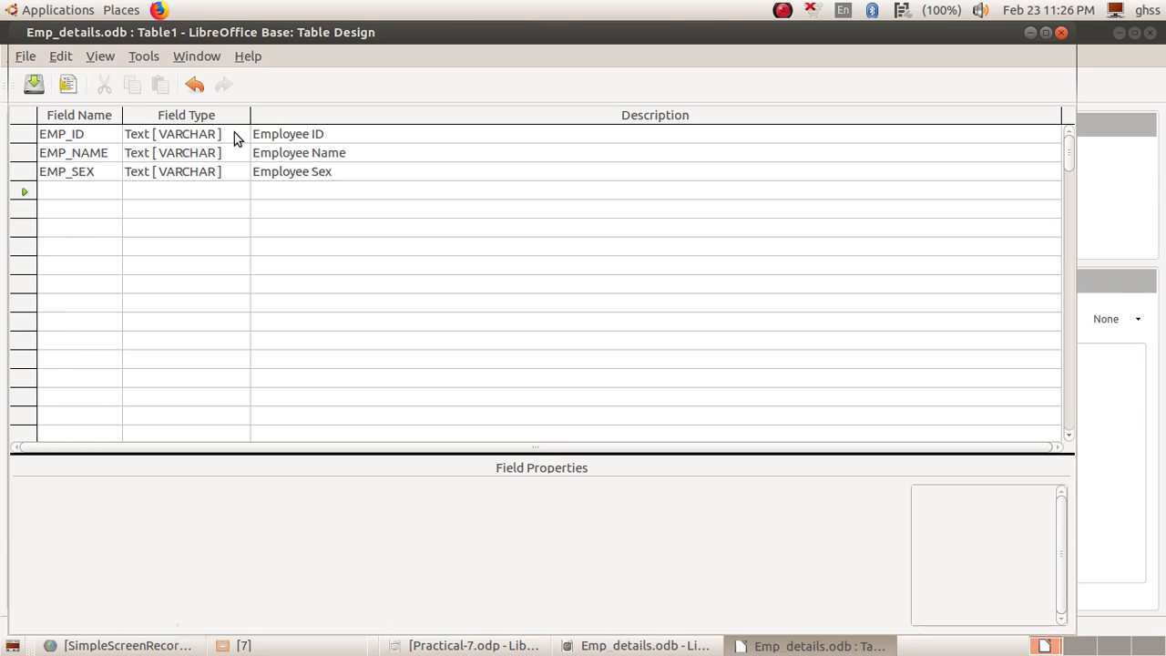
Add a fourth field EMP_BASICPAY of type Number [NUMERIC] with the description "Basic Pay of Employee".
text(EMP)
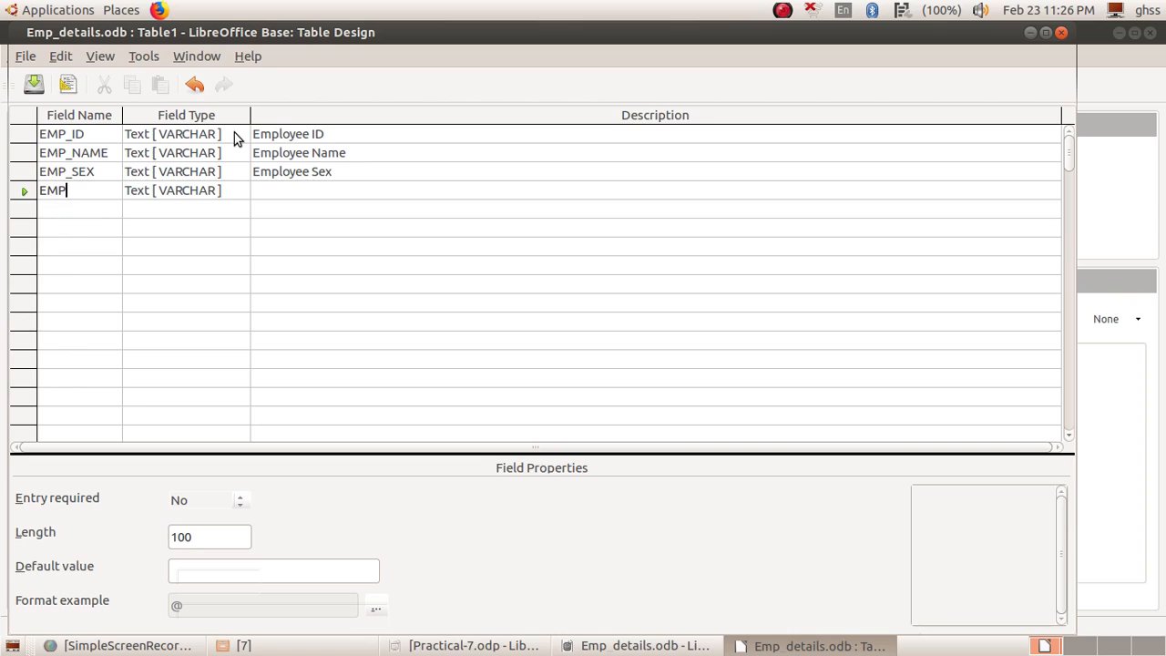
text(_BASICPAY)
key(Tab)
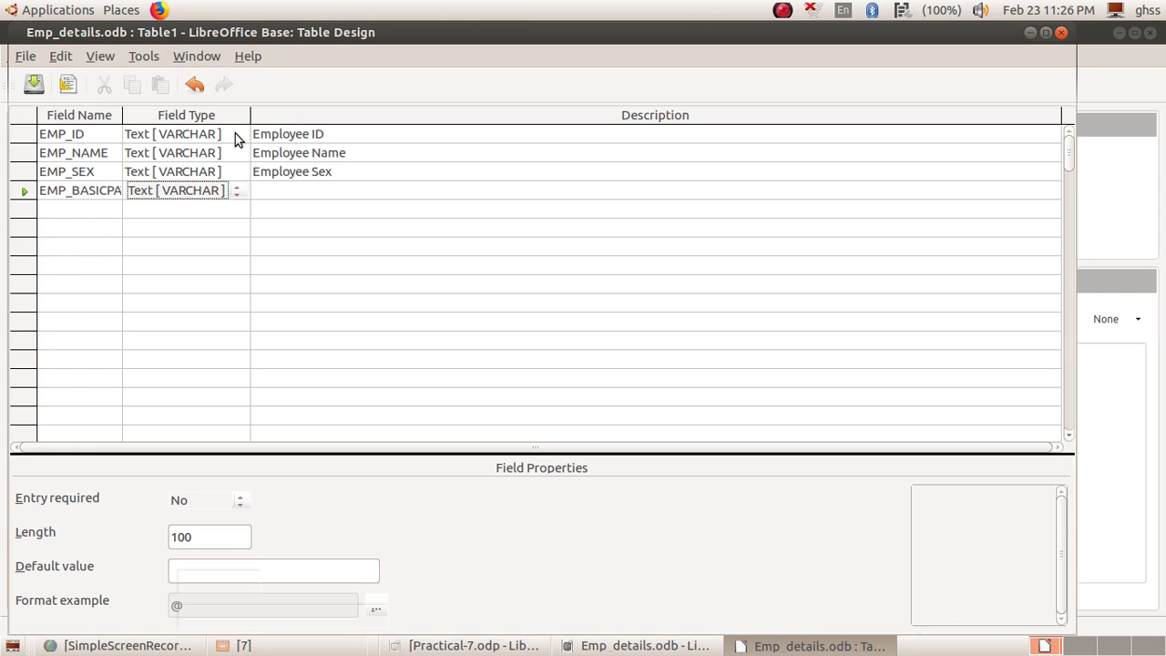
click(235, 192)
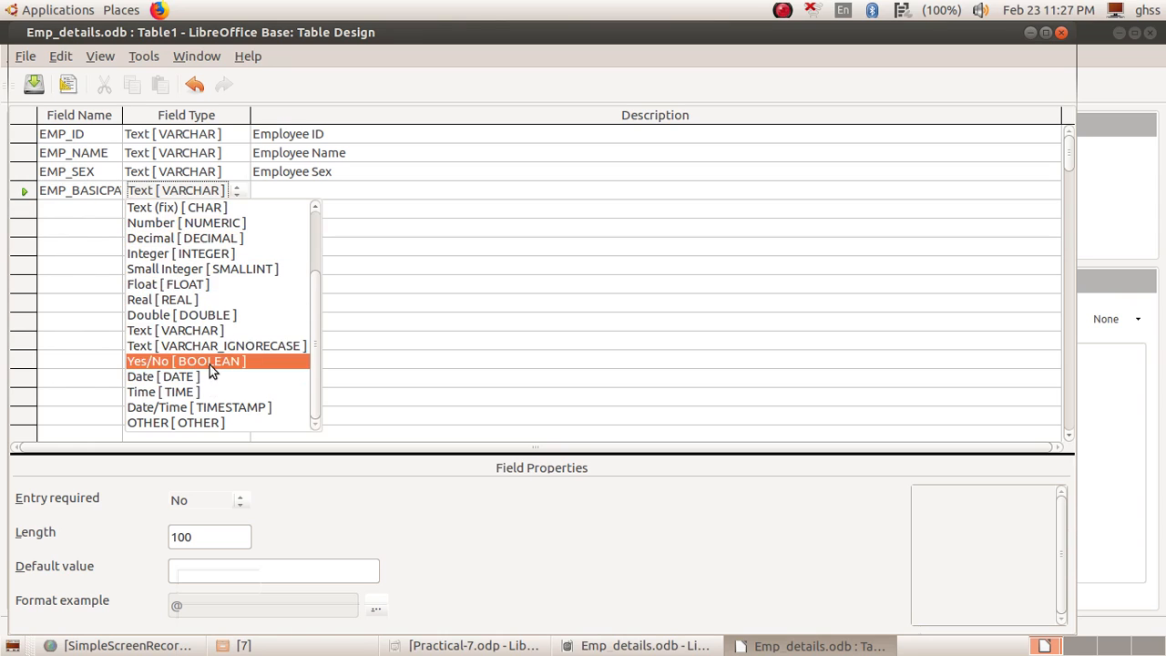
click(200, 226)
key(Tab)
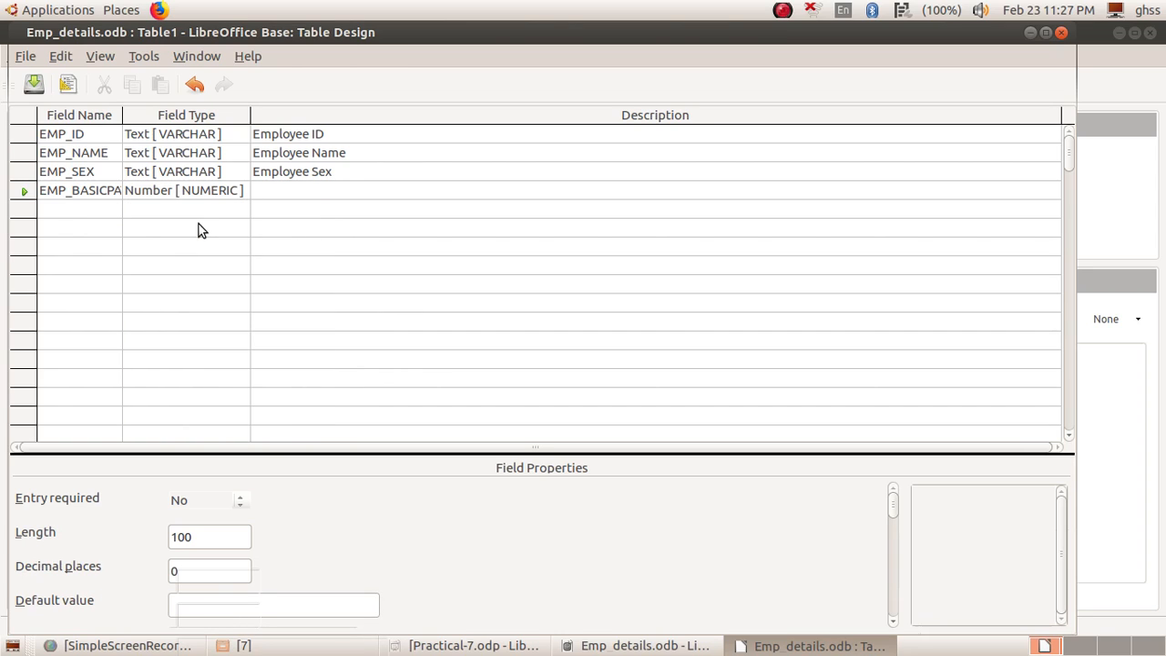
text(BAs)
key(BackSpace)
key(BackSpace)
text(asic Pay of Employee)
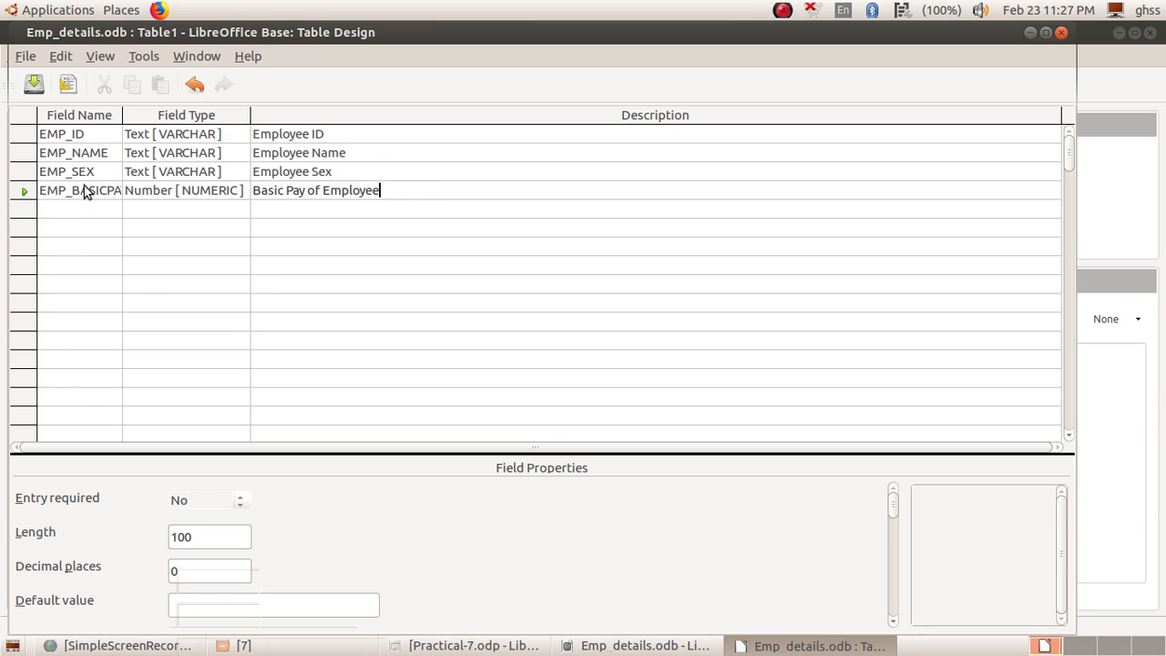
Set the EMP_ID field as the table's primary key.
click(24, 137)
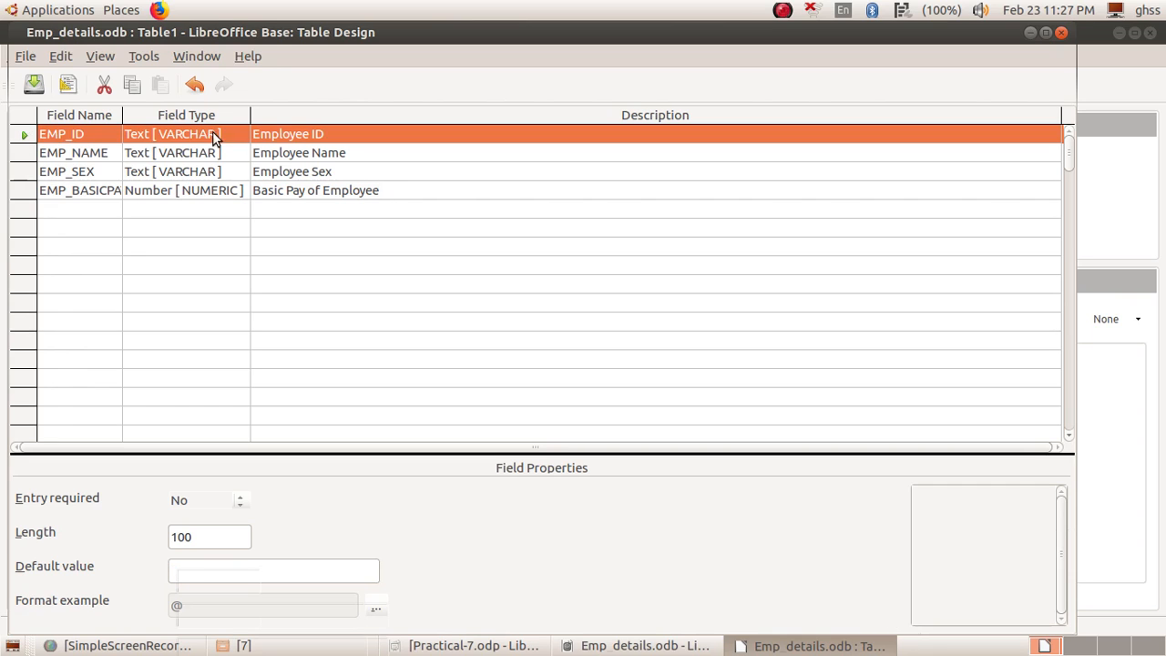
click(25, 157)
click(24, 173)
click(24, 193)
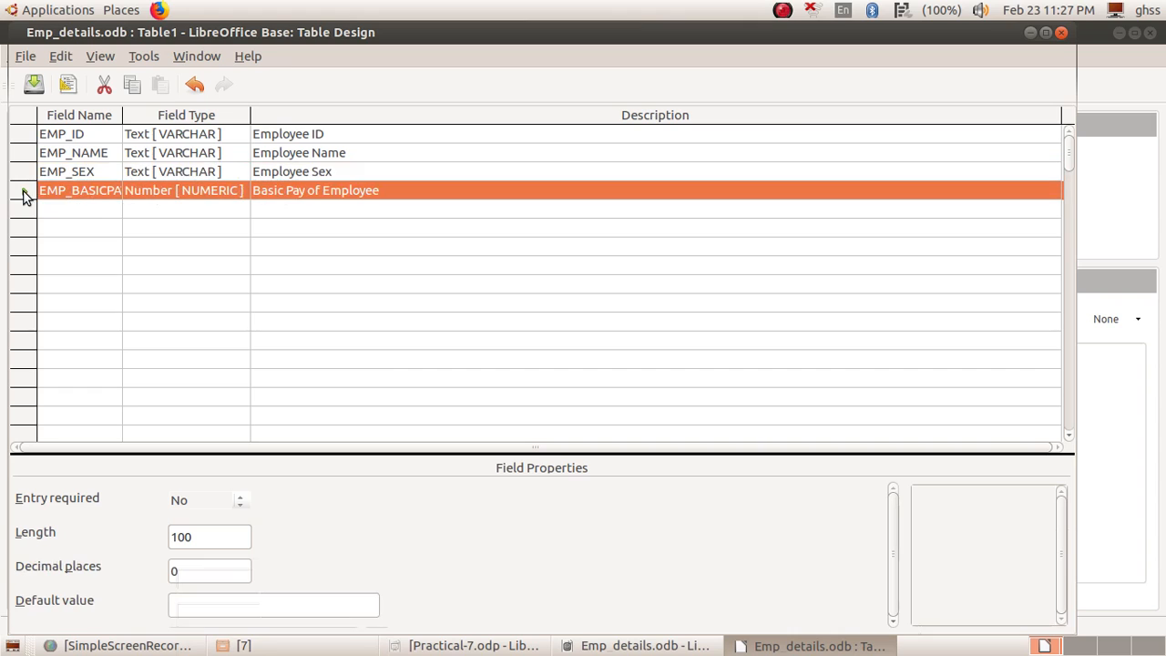
click(24, 137)
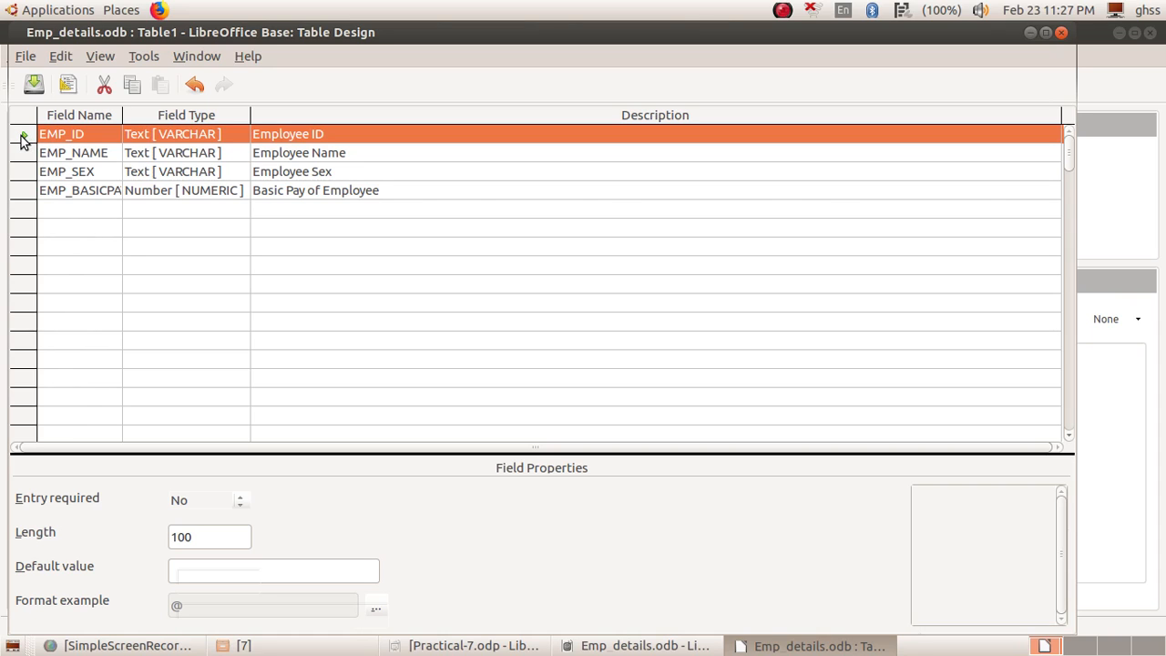
right_click(22, 139)
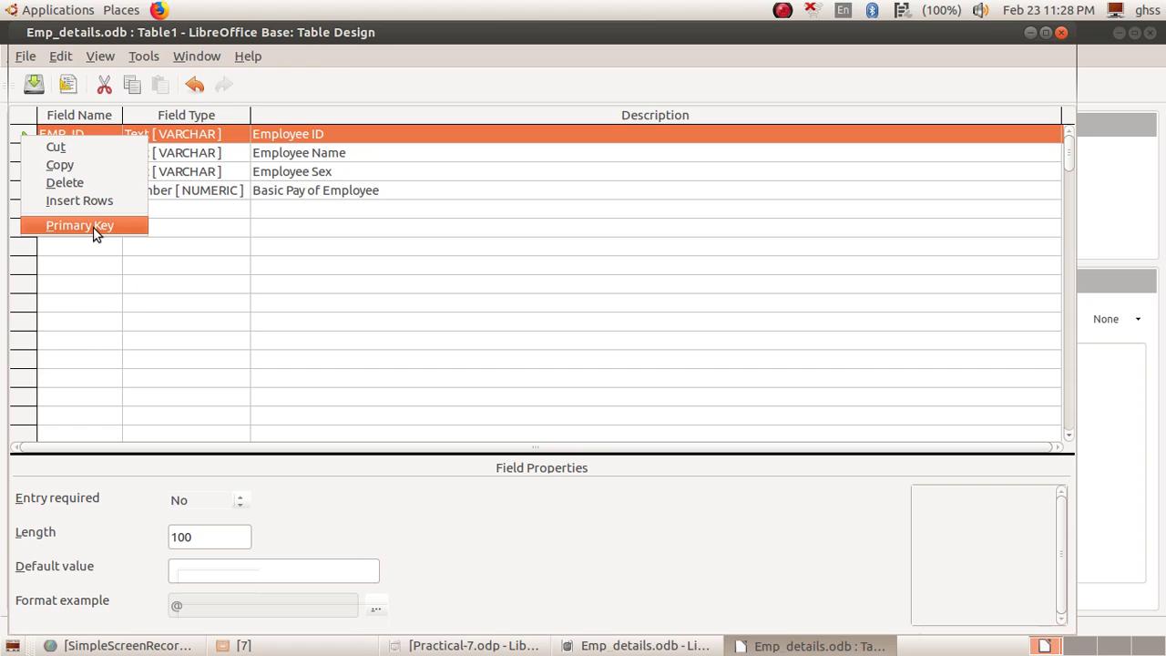
click(171, 243)
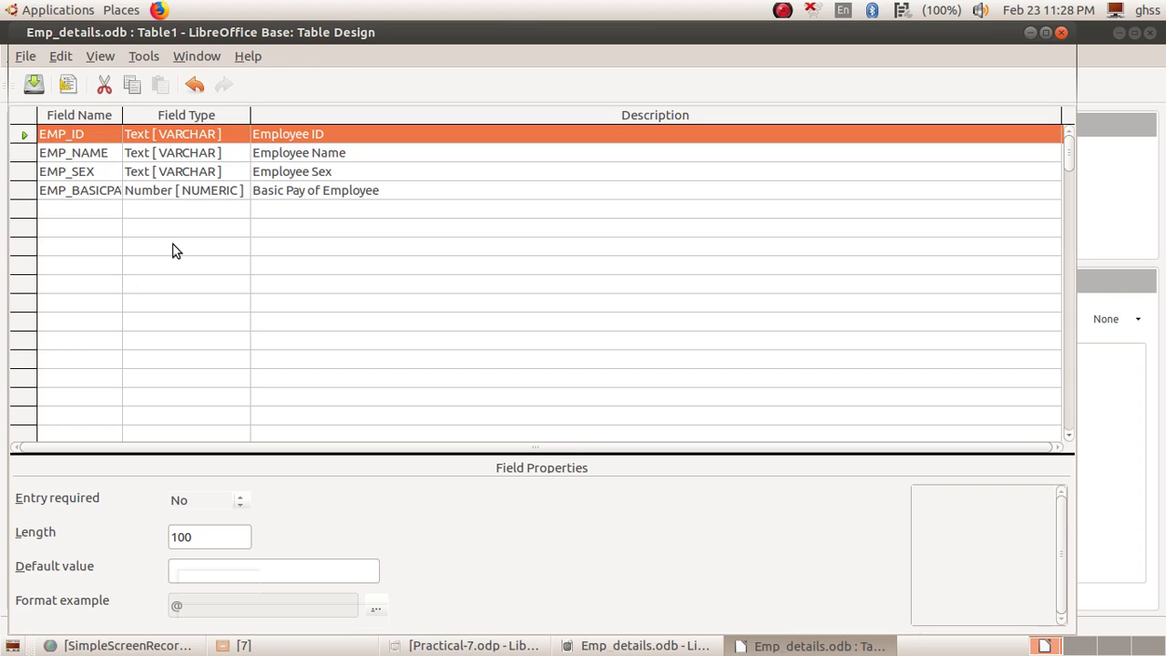
right_click(23, 141)
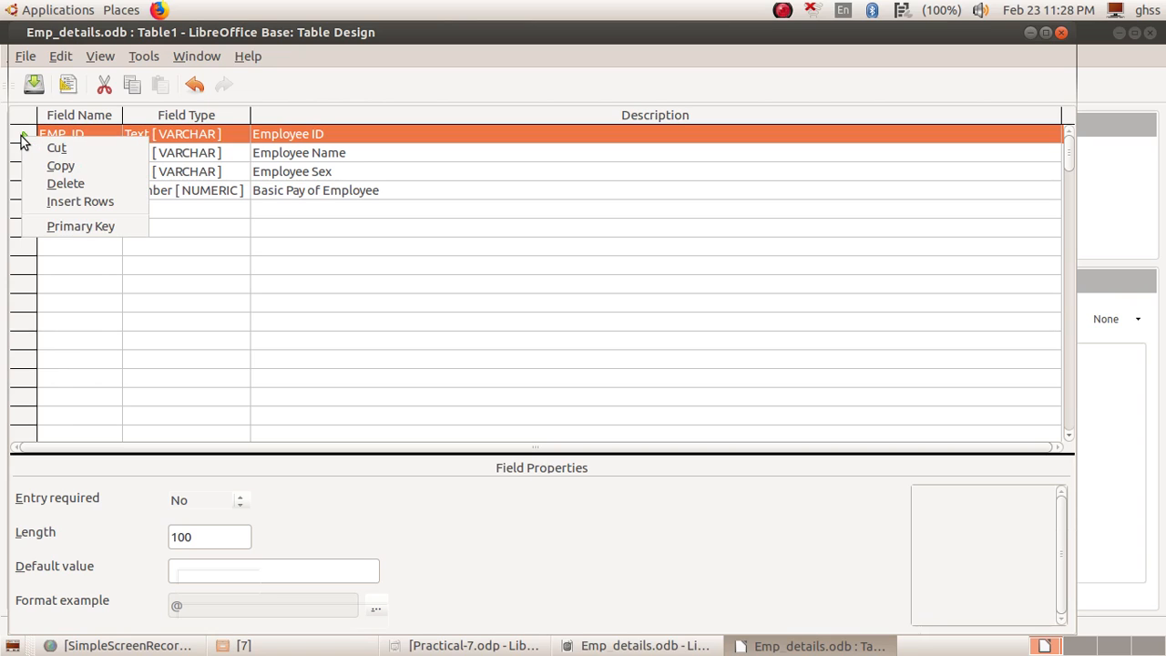
click(77, 230)
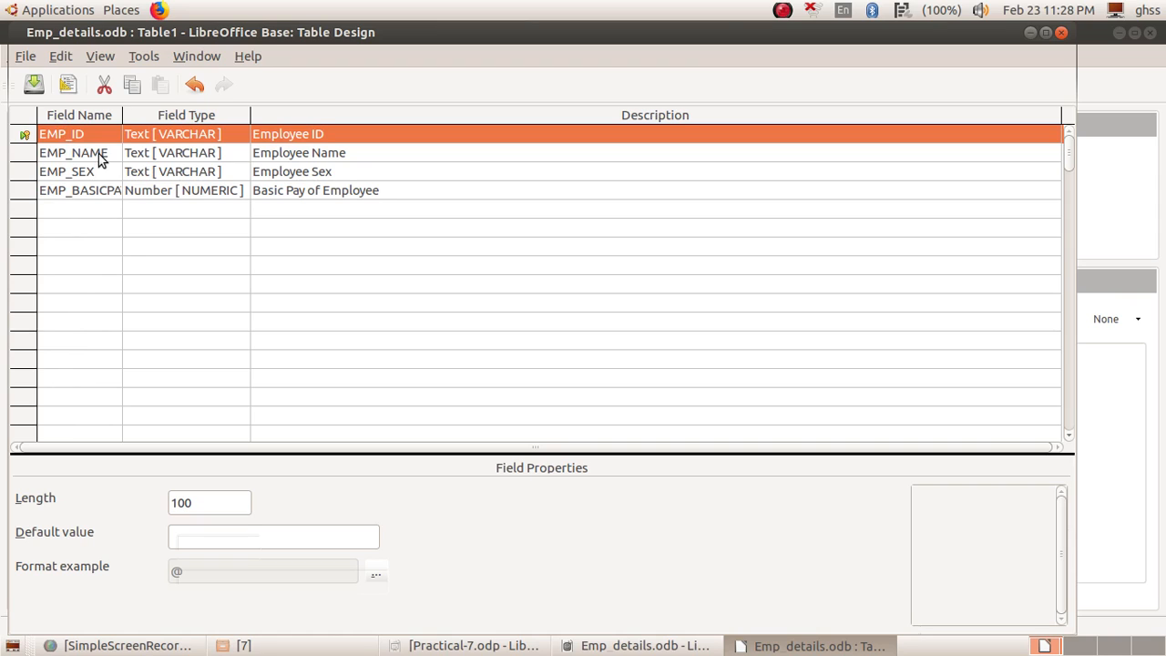
Save the table under the name Employee and close its design window.
click(26, 60)
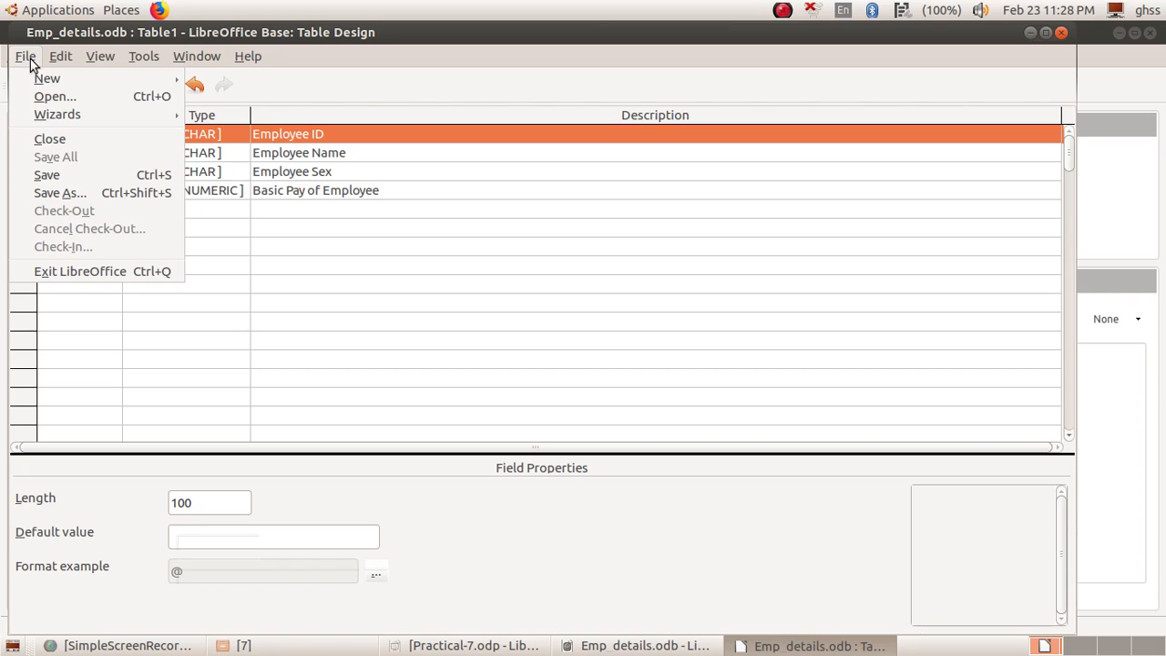
click(360, 239)
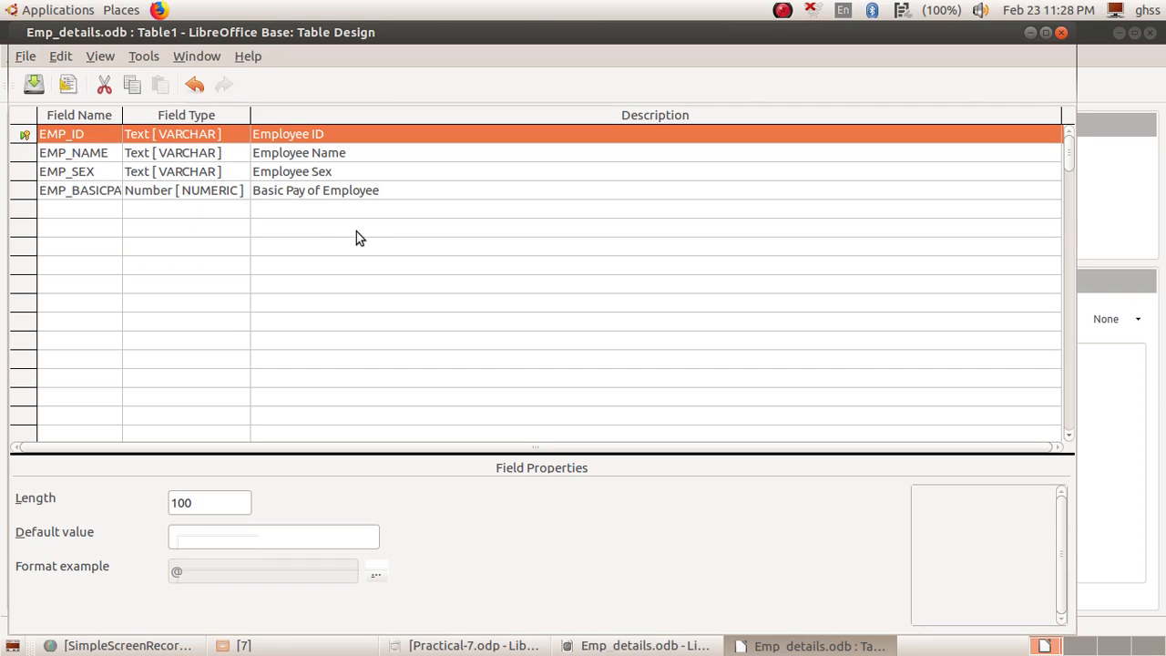
click(33, 86)
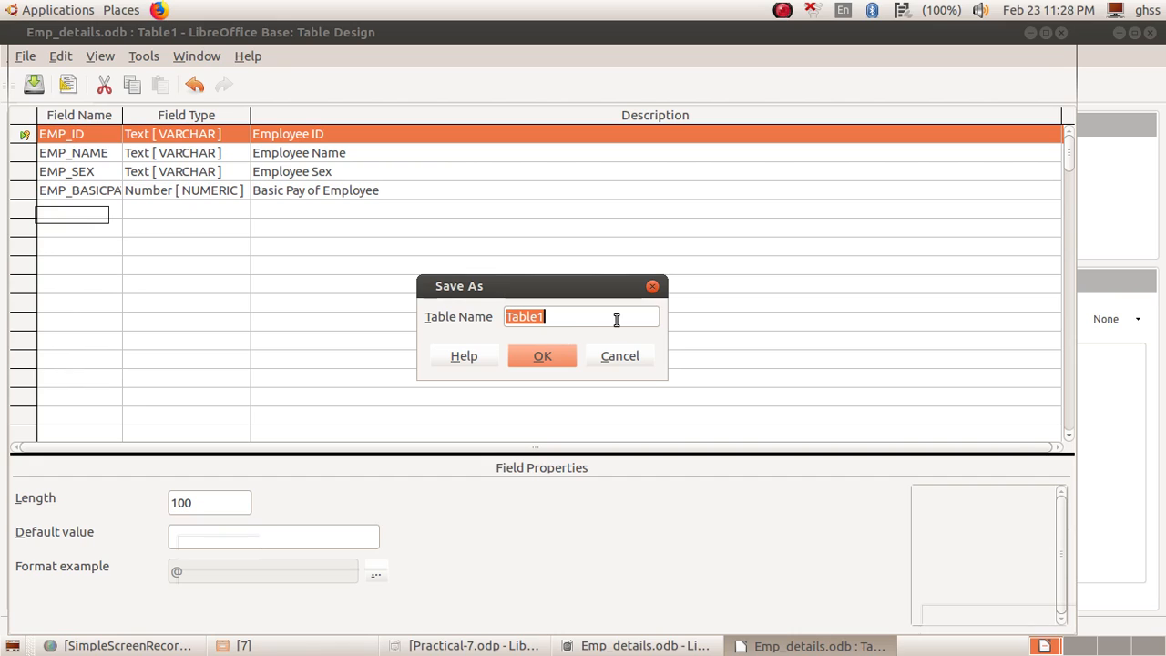
key(BackSpace)
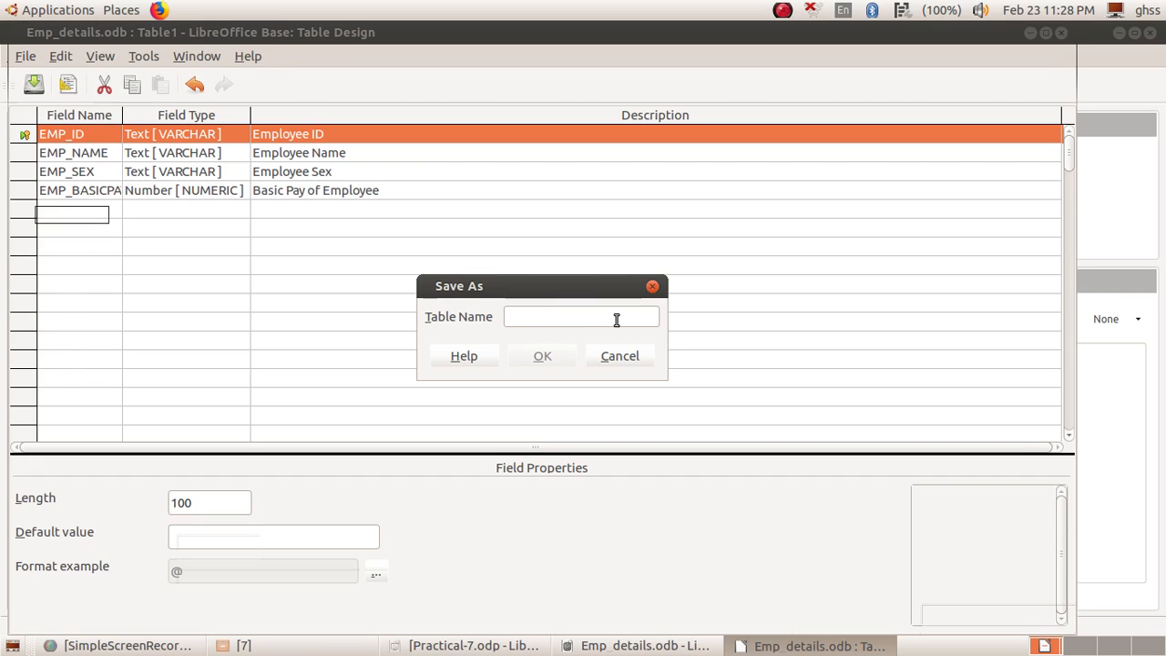
text(Em)
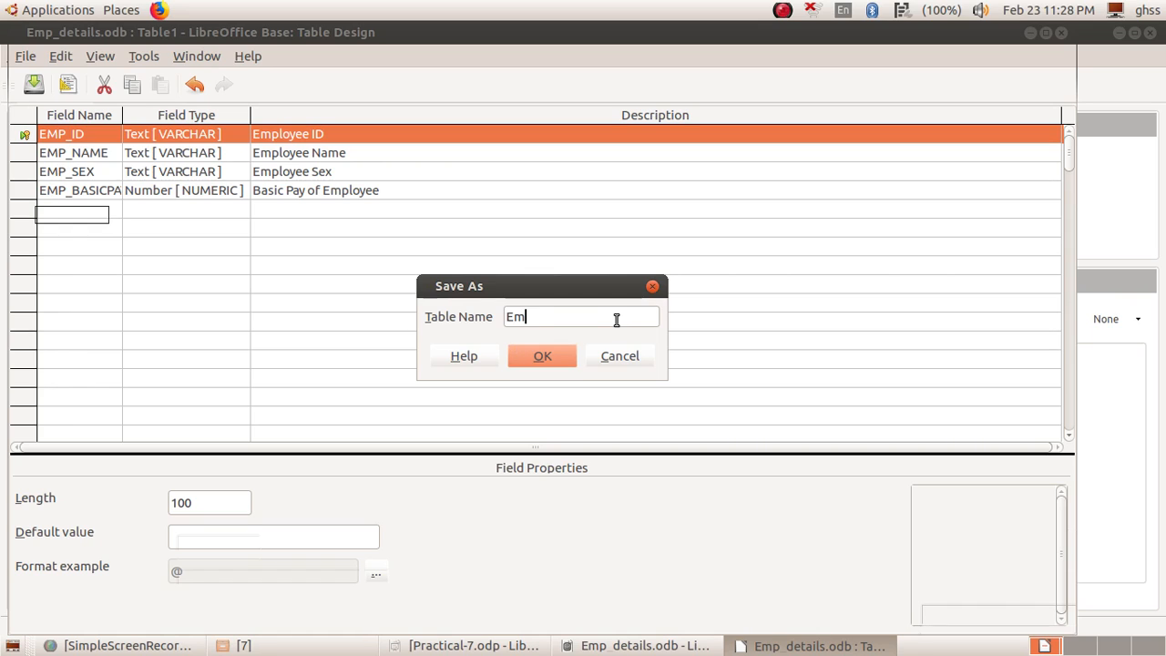
text(ployee)
click(537, 356)
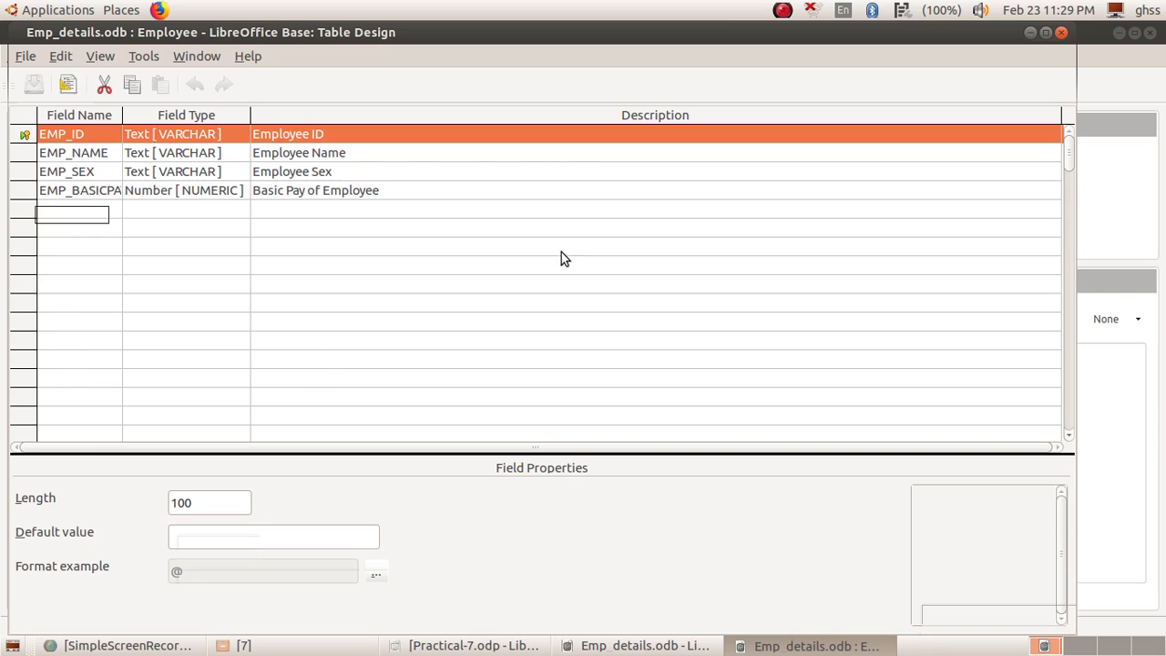
click(1062, 34)
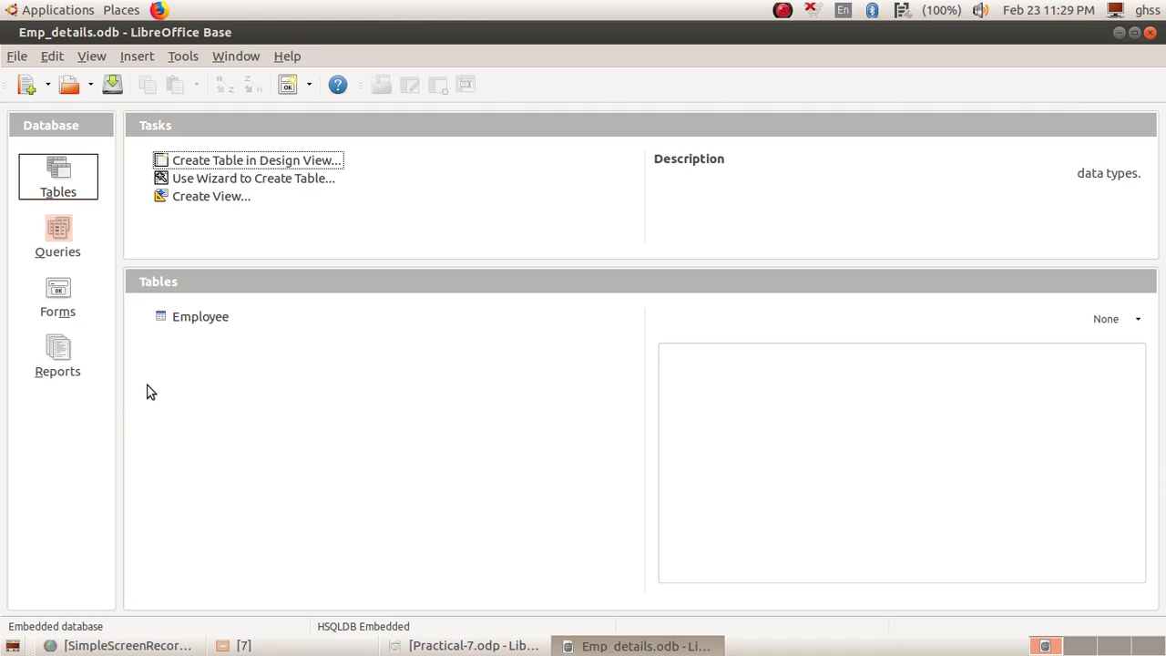
Reopen the Employee table's design to review its field definitions, closing it without changes.
right_click(193, 325)
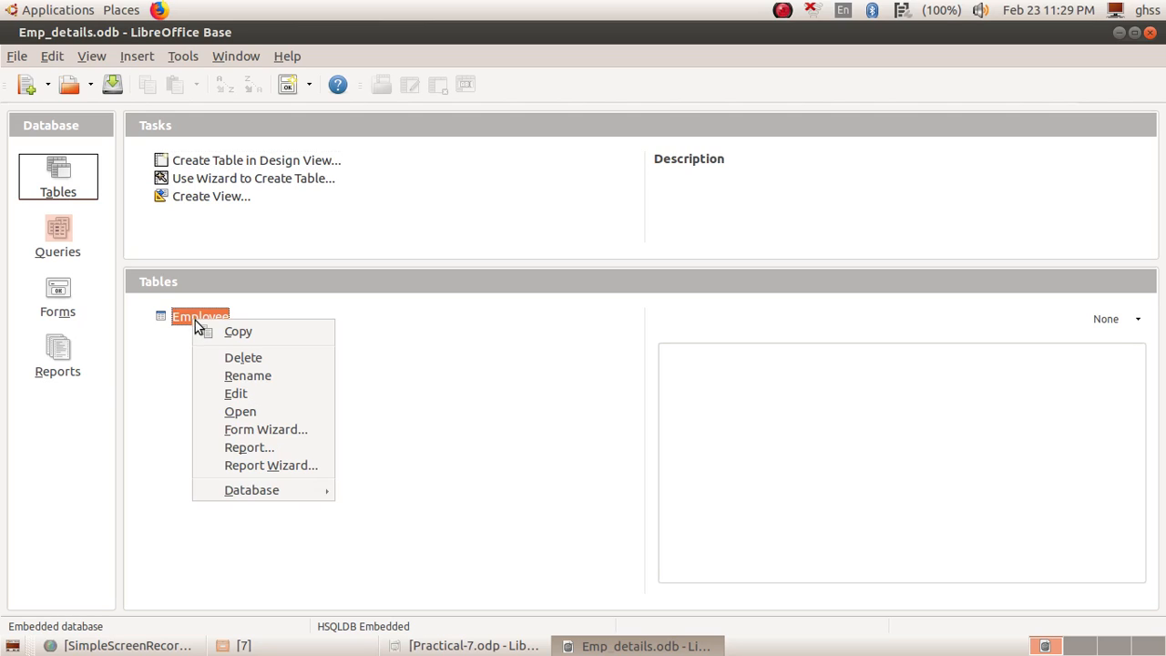
click(237, 394)
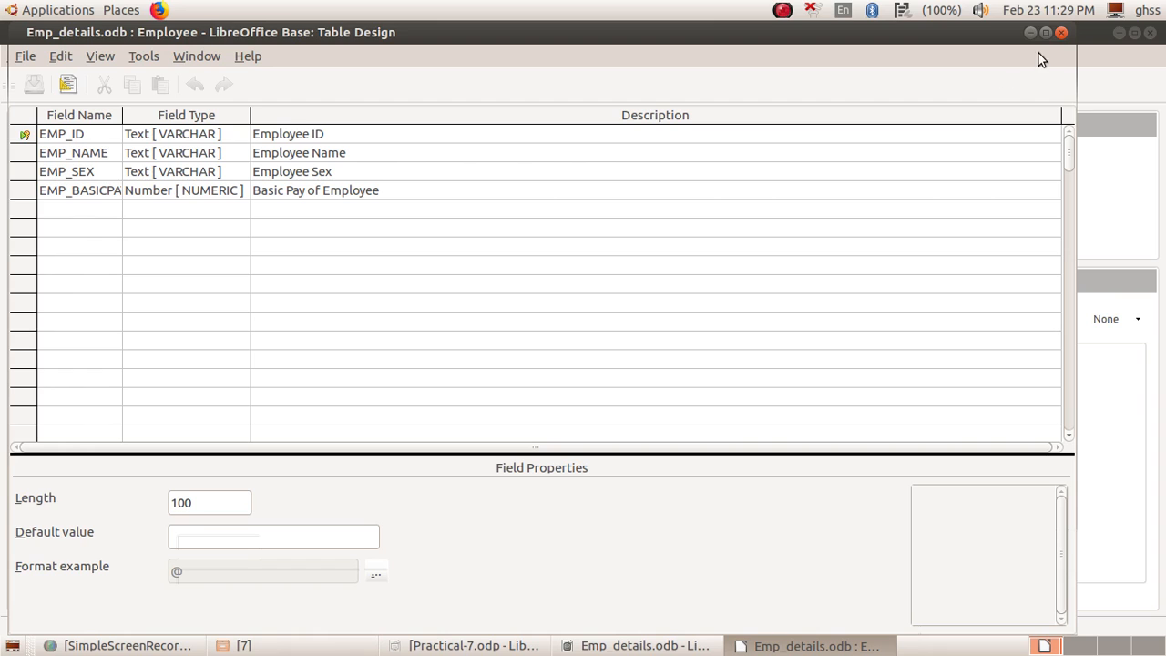
click(1062, 33)
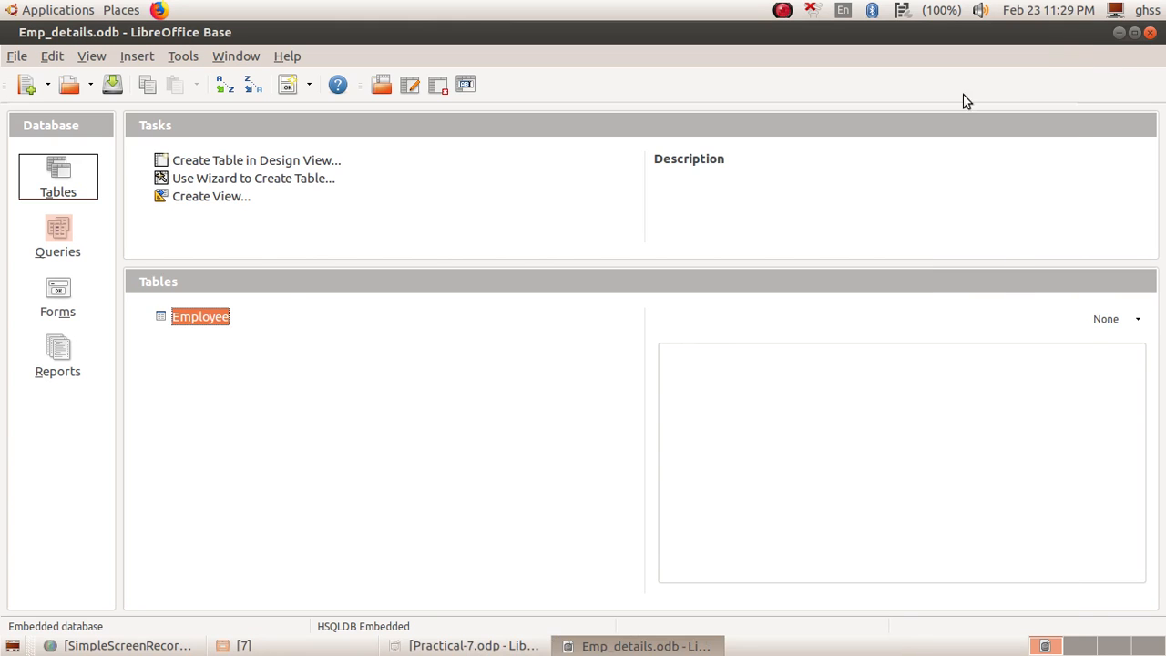
right_click(206, 317)
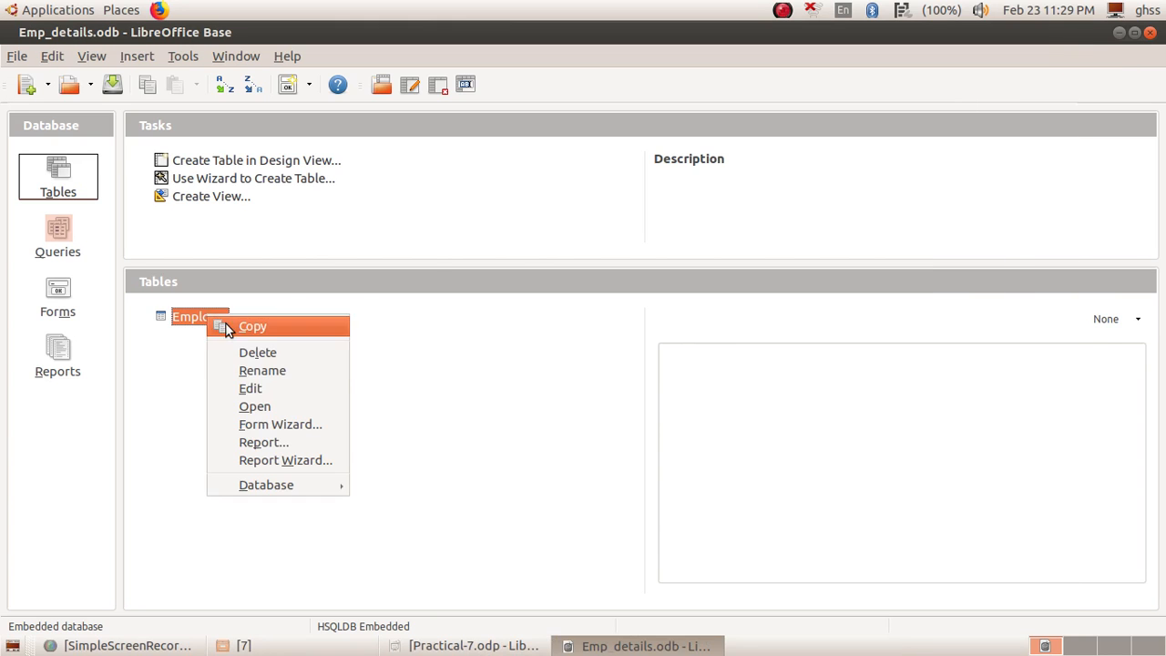
click(270, 388)
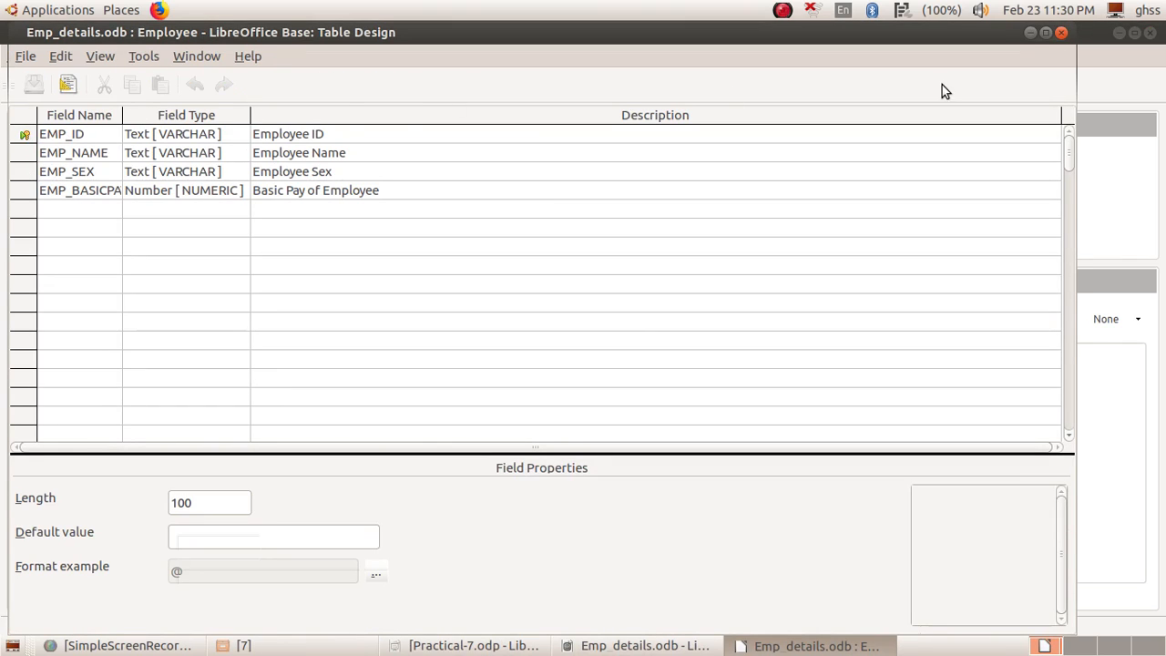
click(1062, 33)
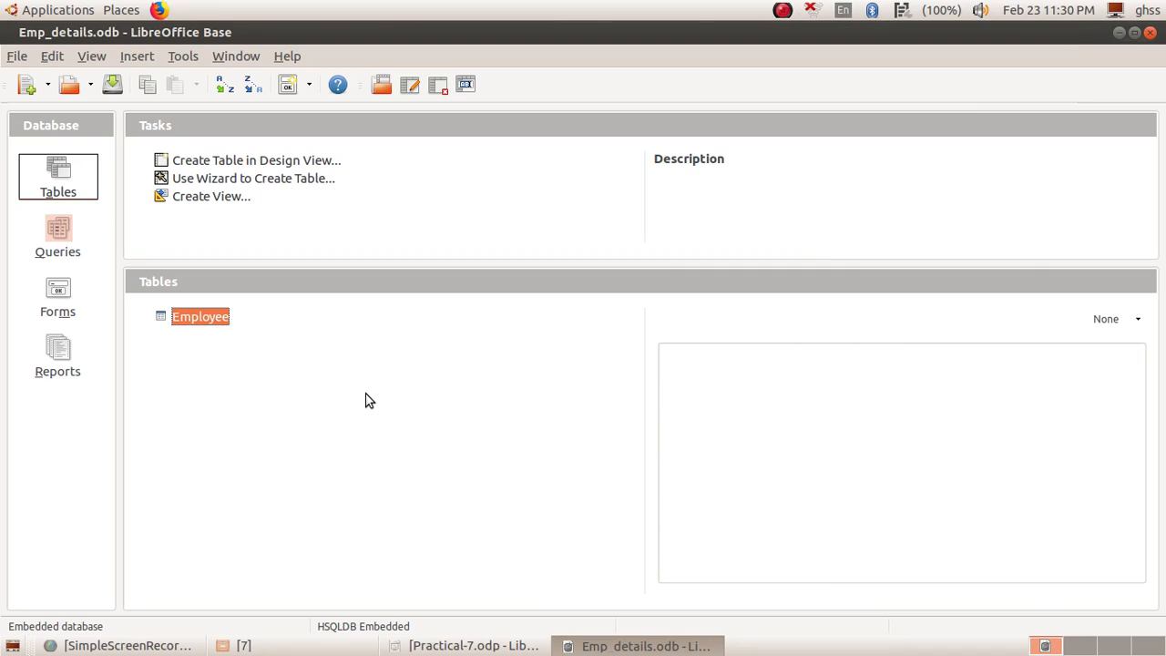
Open the Employee table's data and enter the first record with the employee's ID and name, sex M and basic pay 30000.
double_click(193, 317)
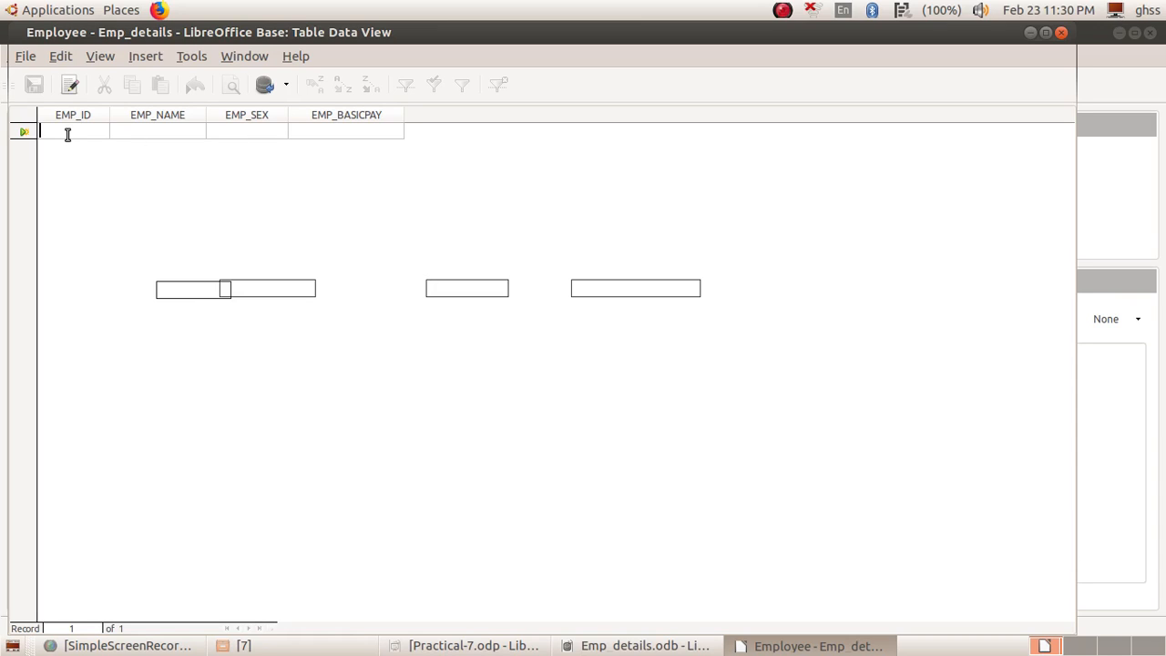
text(100)
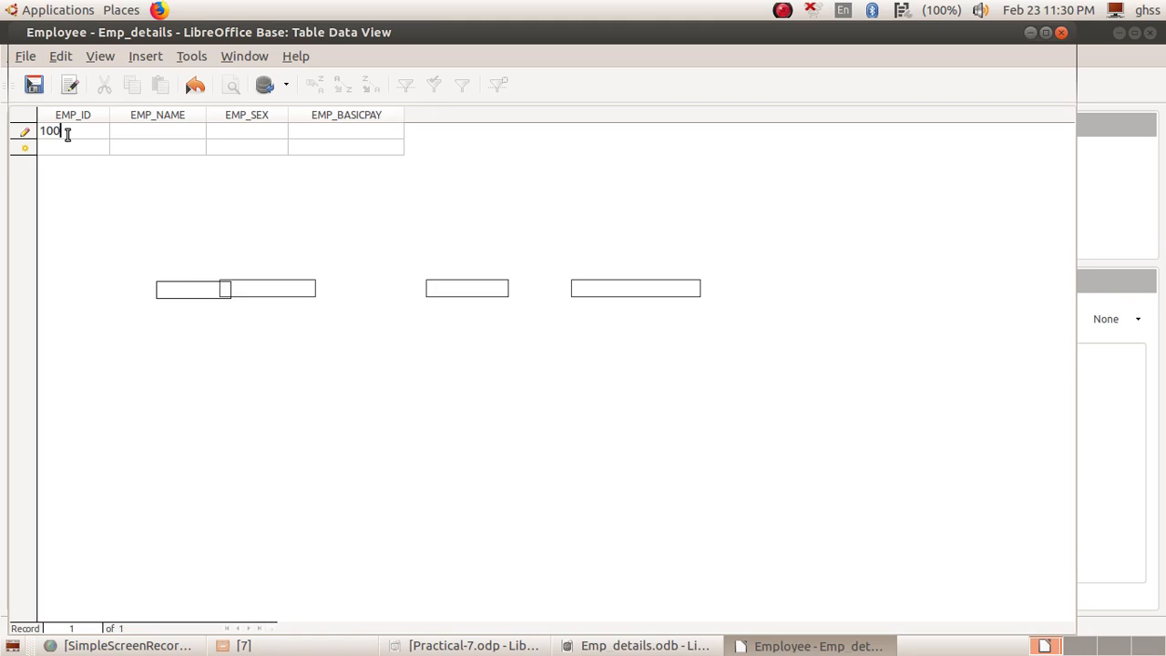
key(Tab)
text(ARUN)
key(Tab)
text(M)
key(Tab)
text(30000)
key(Tab)
Enter the second Employee record with the employee's ID and name, sex F and basic pay 60000.
text(10)
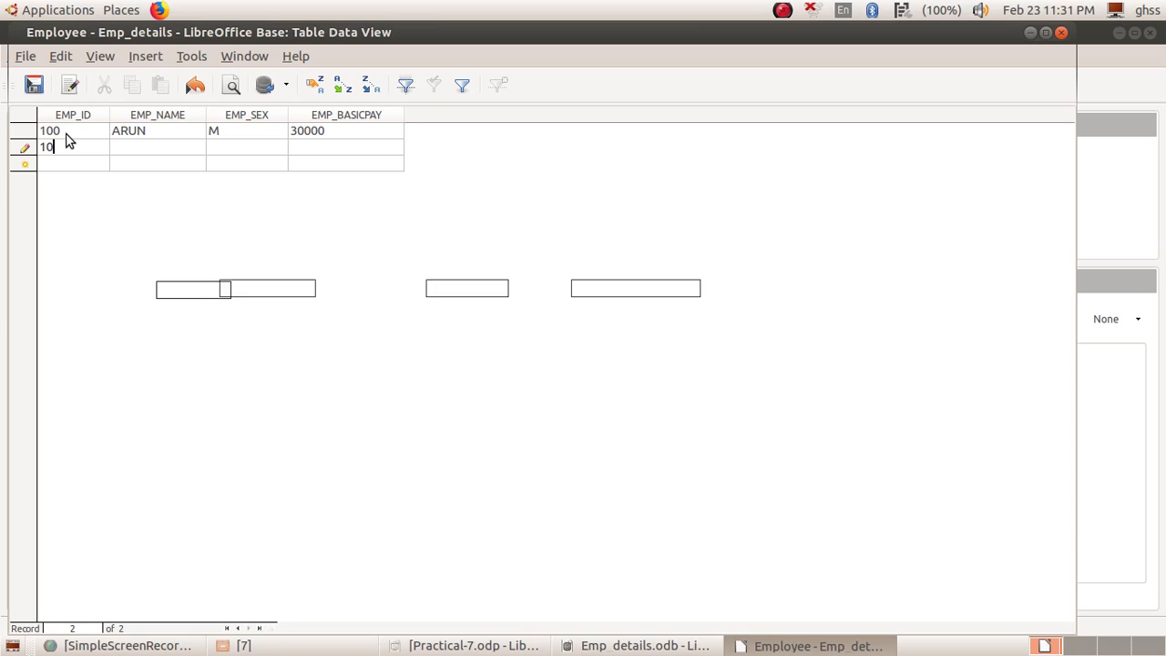
text(1)
key(Tab)
text(NISHA)
key(Tab)
text(F)
text(60000)
key(Tab)
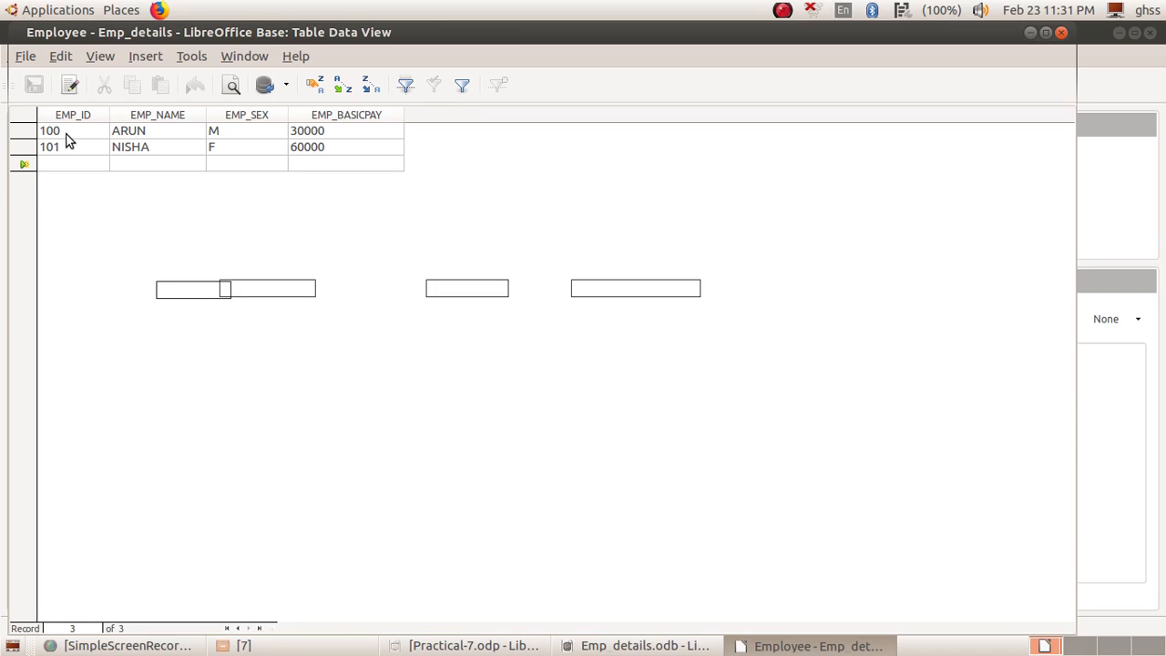
Enter the third Employee record with the employee's ID and name, sex M and basic pay 40000.
text(102)
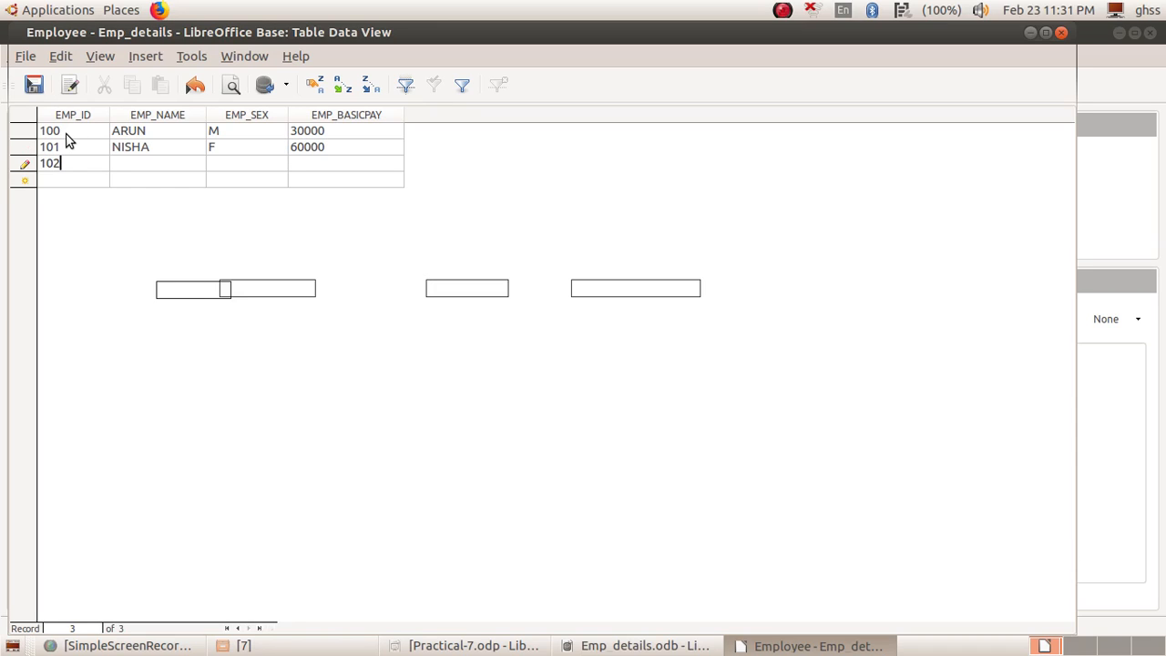
key(Tab)
text(ANIL)
key(Tab)
text(M)
key(Tab)
text(40000)
key(Tab)
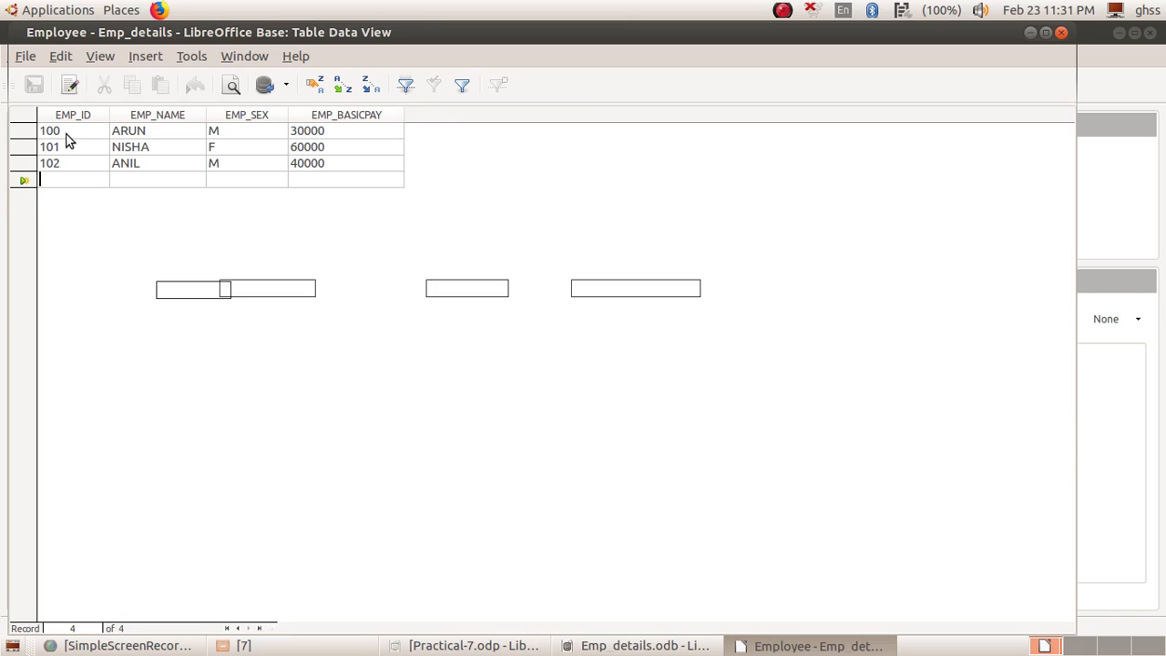
Enter the fourth Employee record with the employee's ID and name, sex F and basic pay 80000.
text(103)
key(Tab)
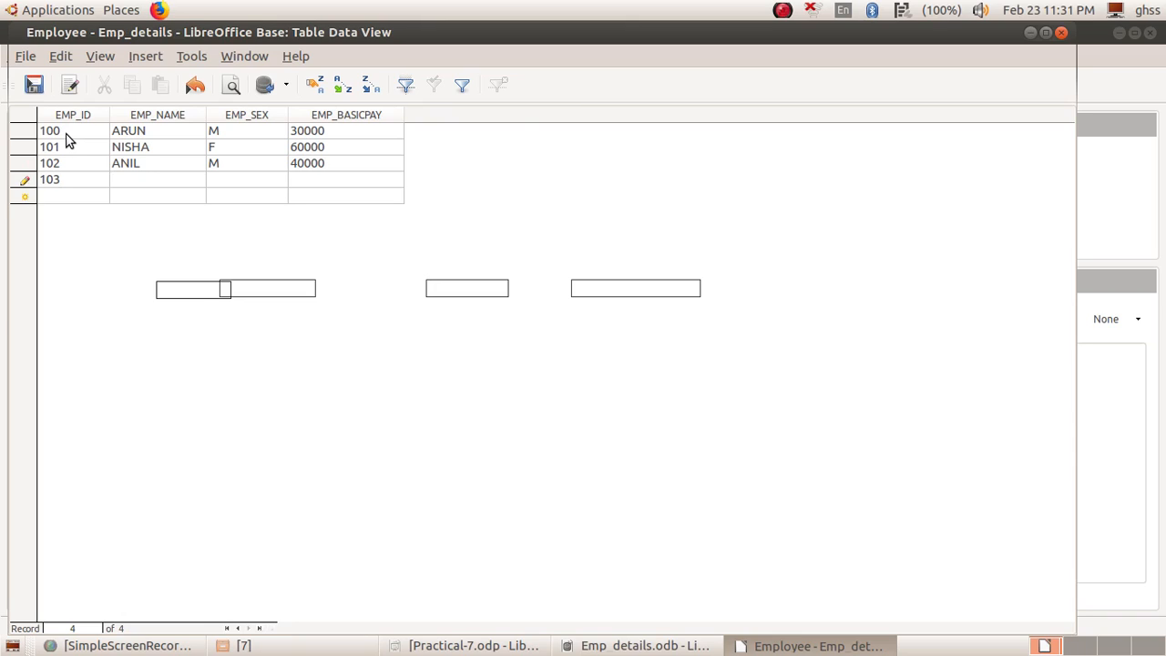
text(ROOPA)
key(Tab)
text(F)
key(Tab)
text(80000)
Save the current record in the Employee table and close the table's data view.
click(26, 56)
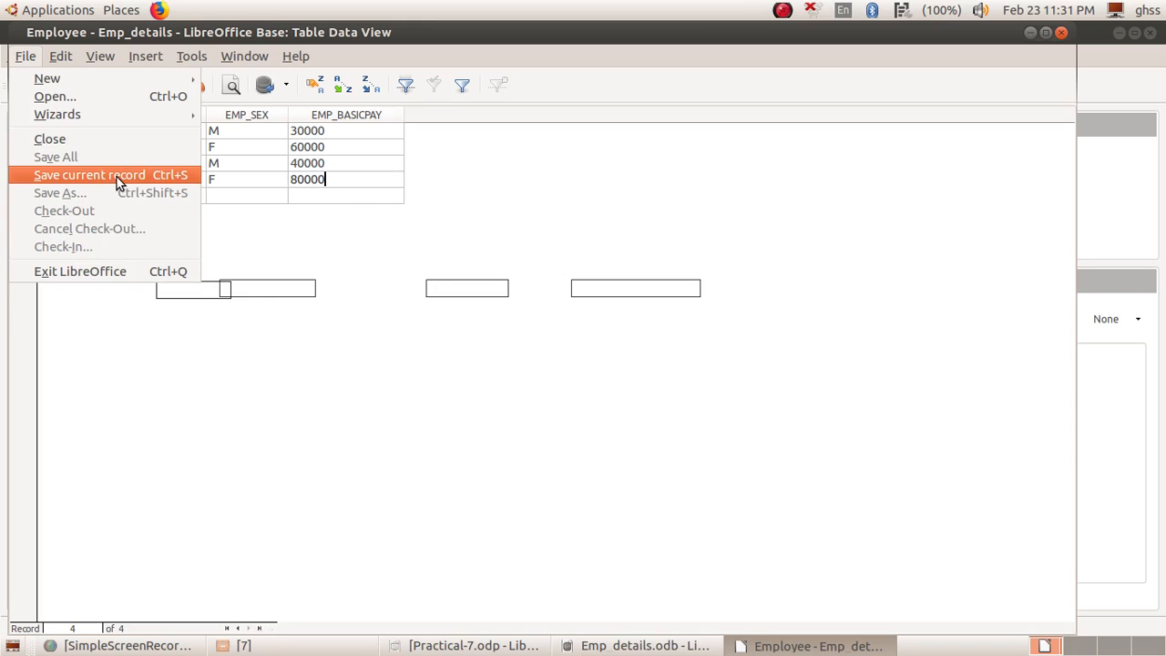
click(430, 270)
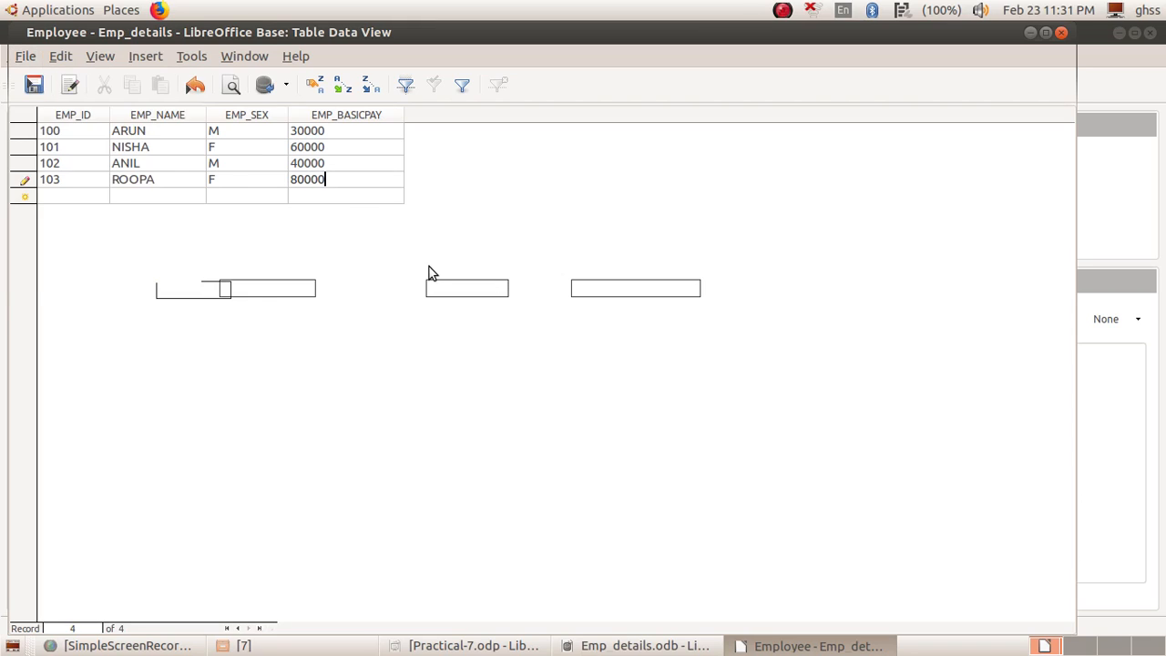
click(33, 87)
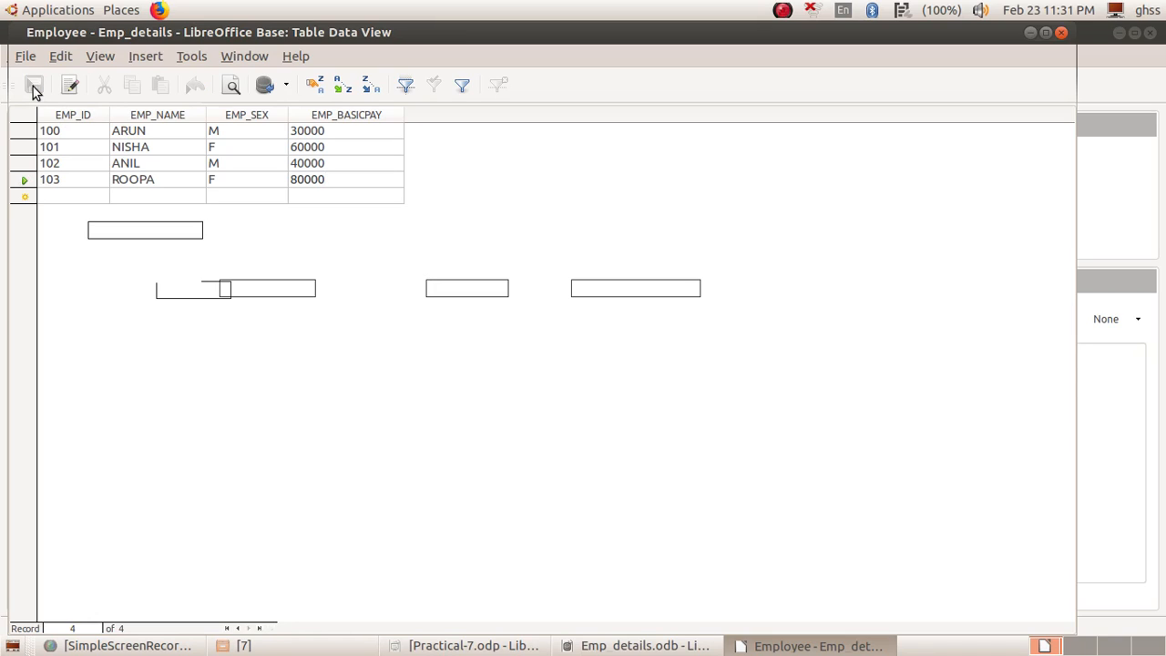
click(1061, 34)
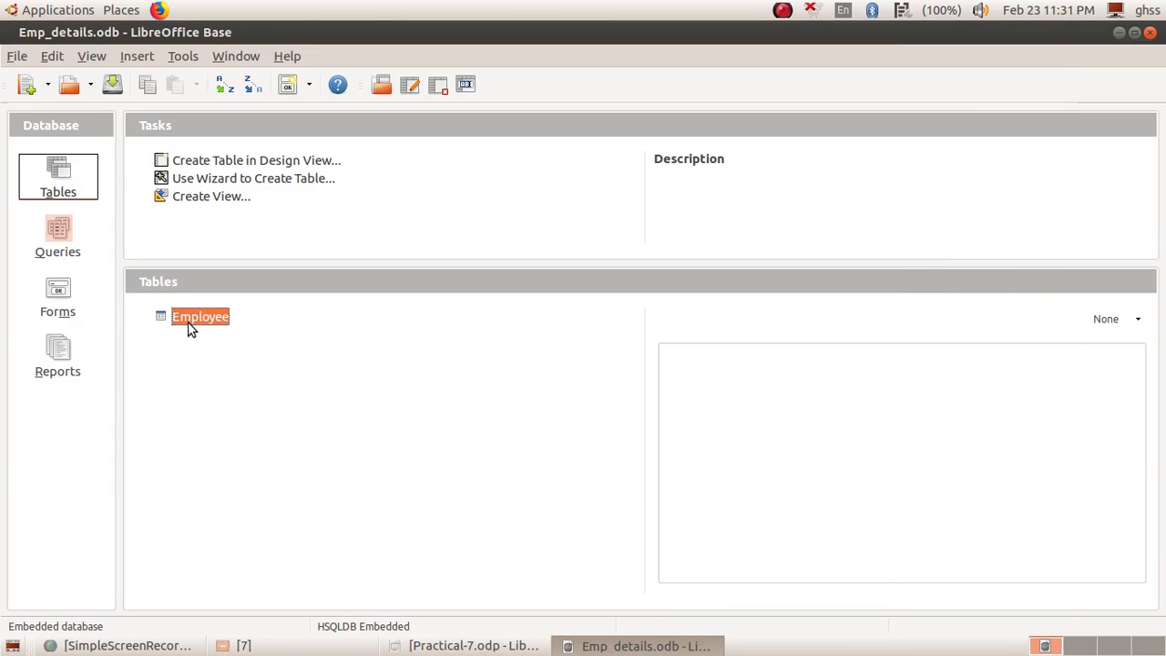
Set the Employee table's preview to Document and reopen the table's data to review the saved records, closing it without changes.
click(1135, 320)
click(1104, 356)
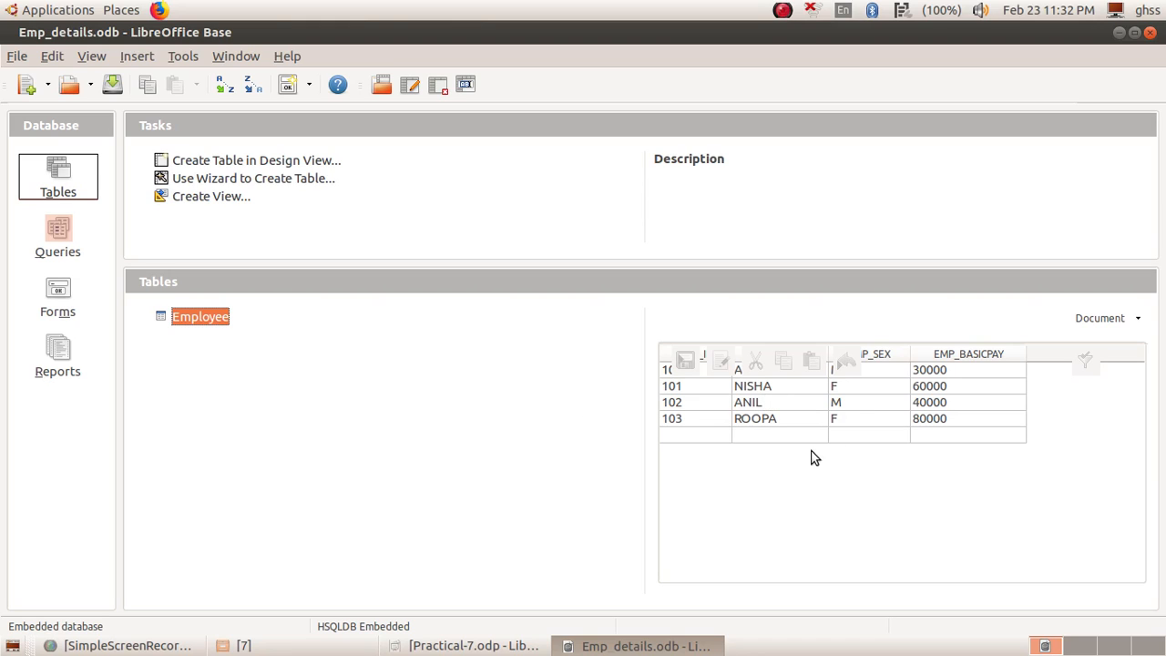
double_click(194, 317)
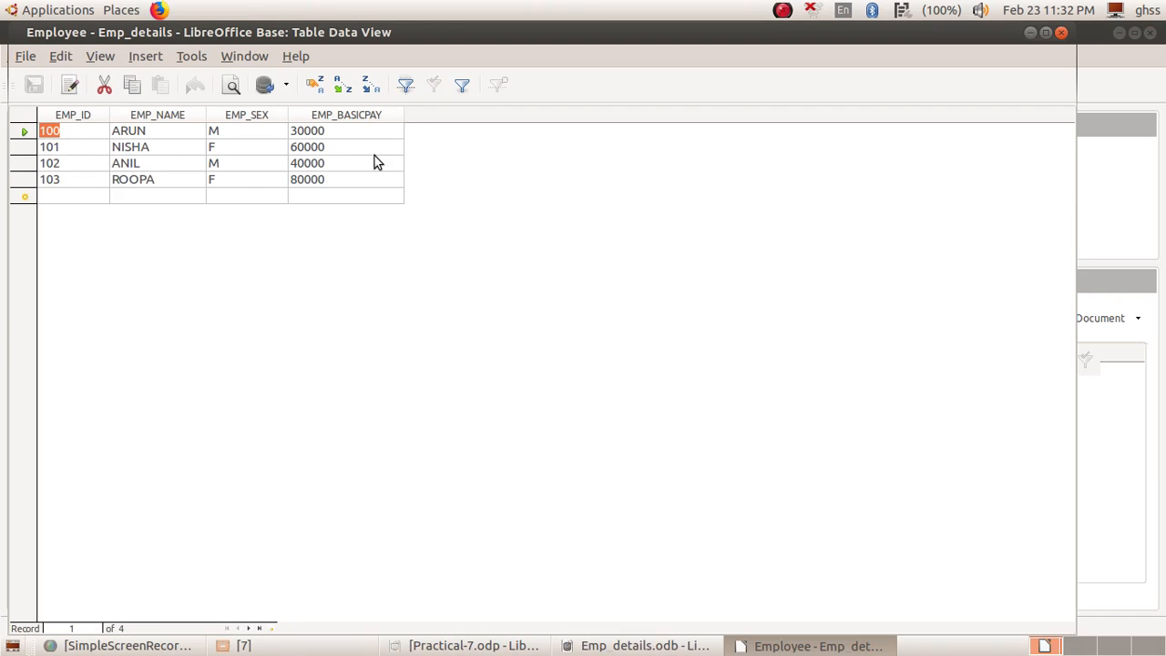
click(1062, 34)
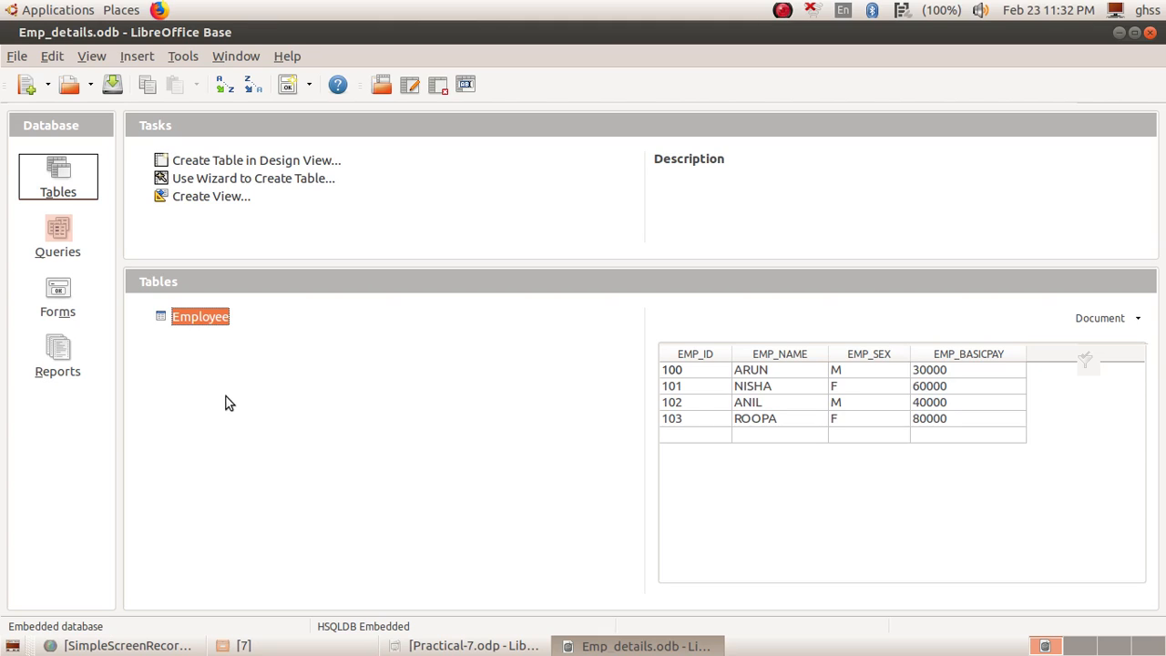
double_click(209, 320)
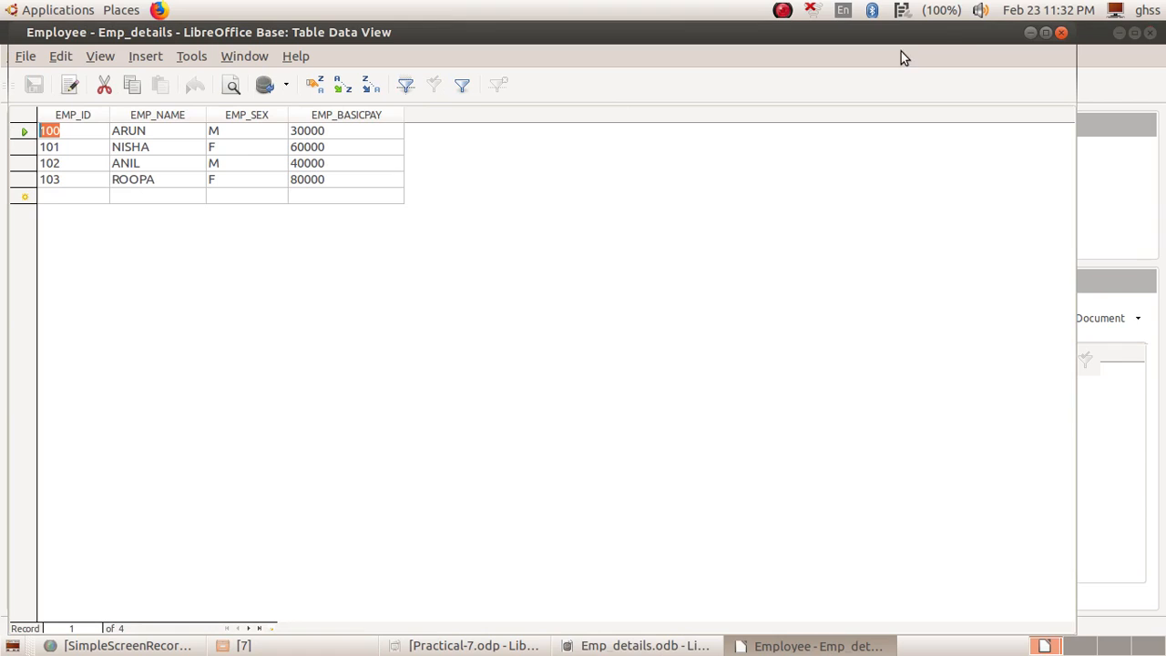
click(1062, 33)
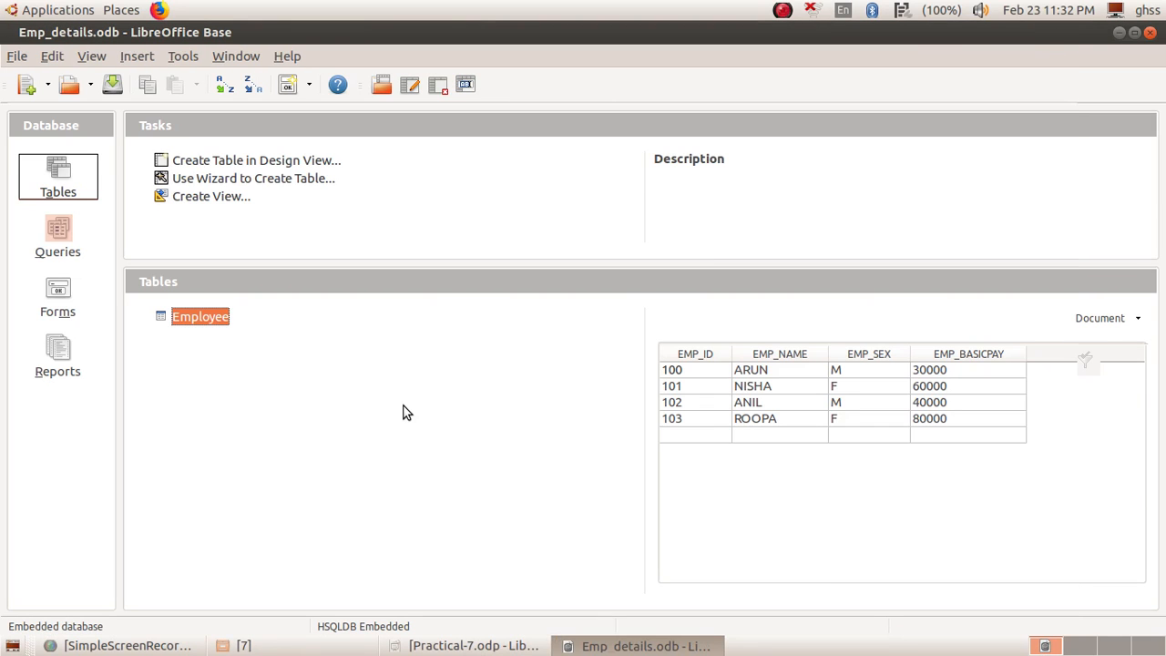